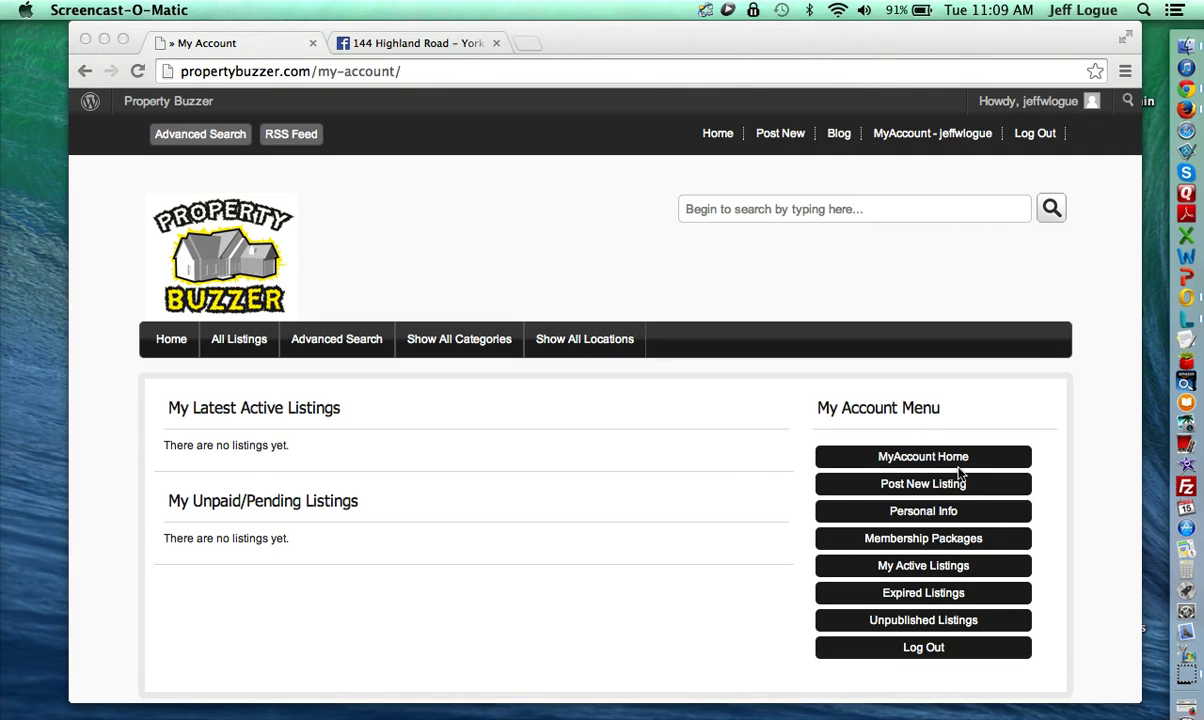
Step: Start a new Property Buzzer listing and focus its ad title field
click(746, 471)
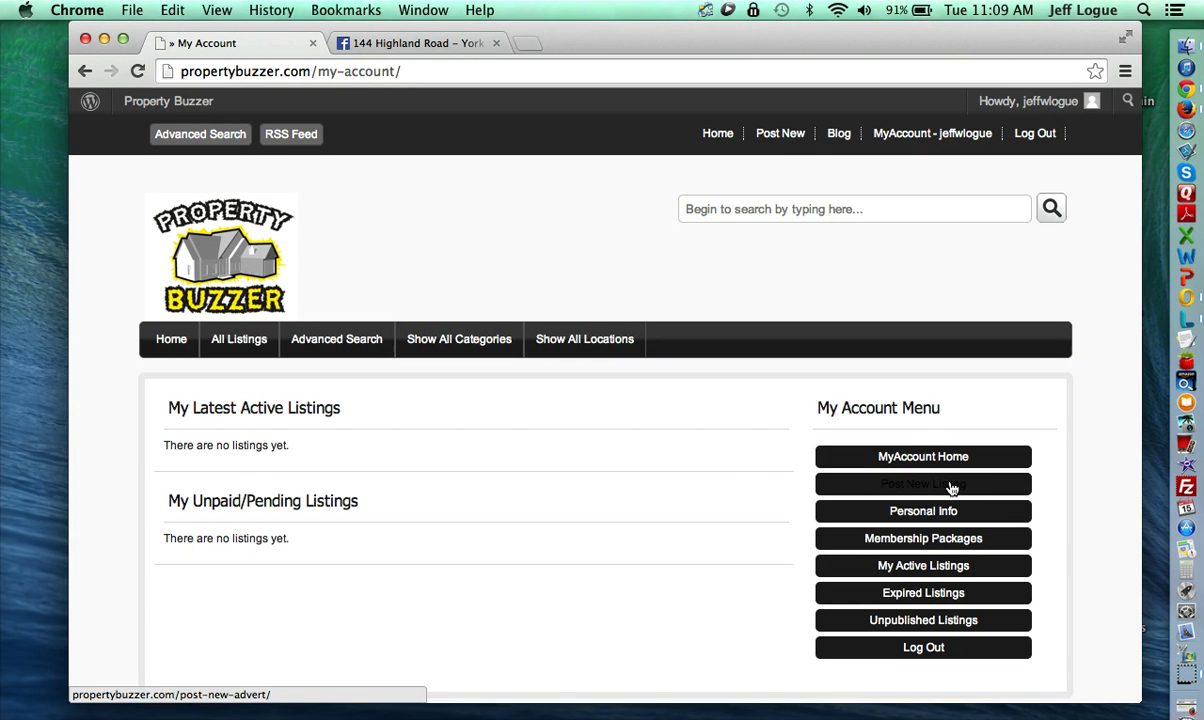
click(948, 486)
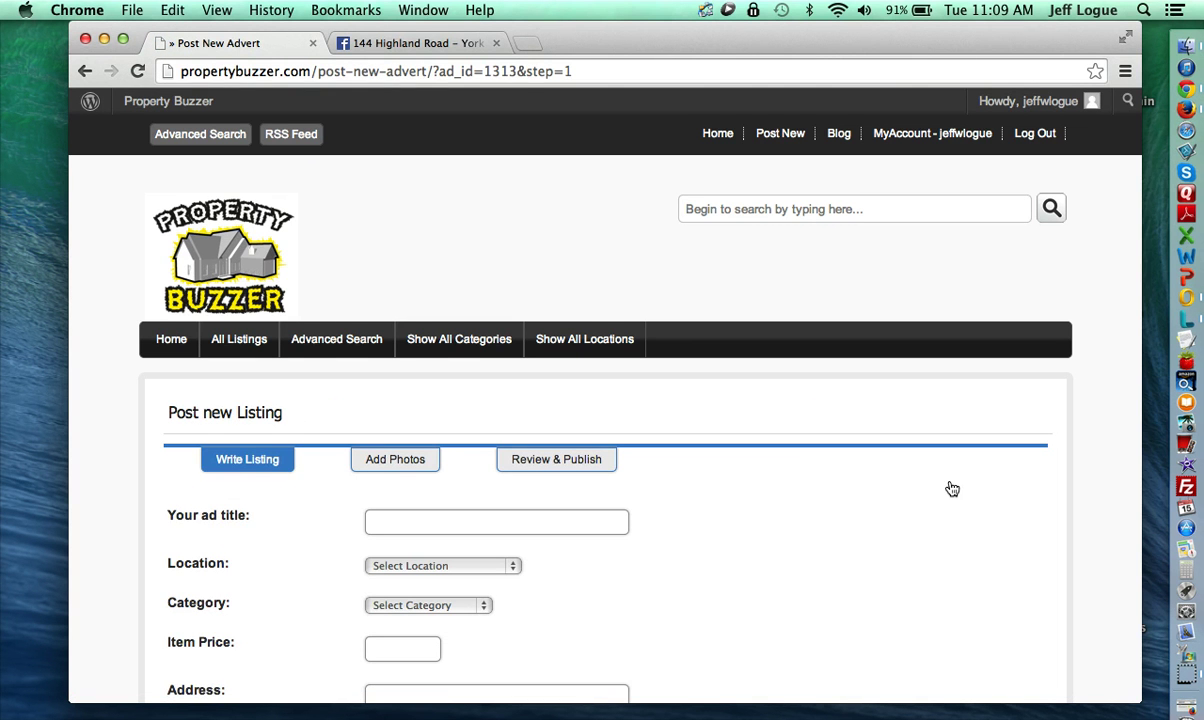
scroll(799, 463, down, 1)
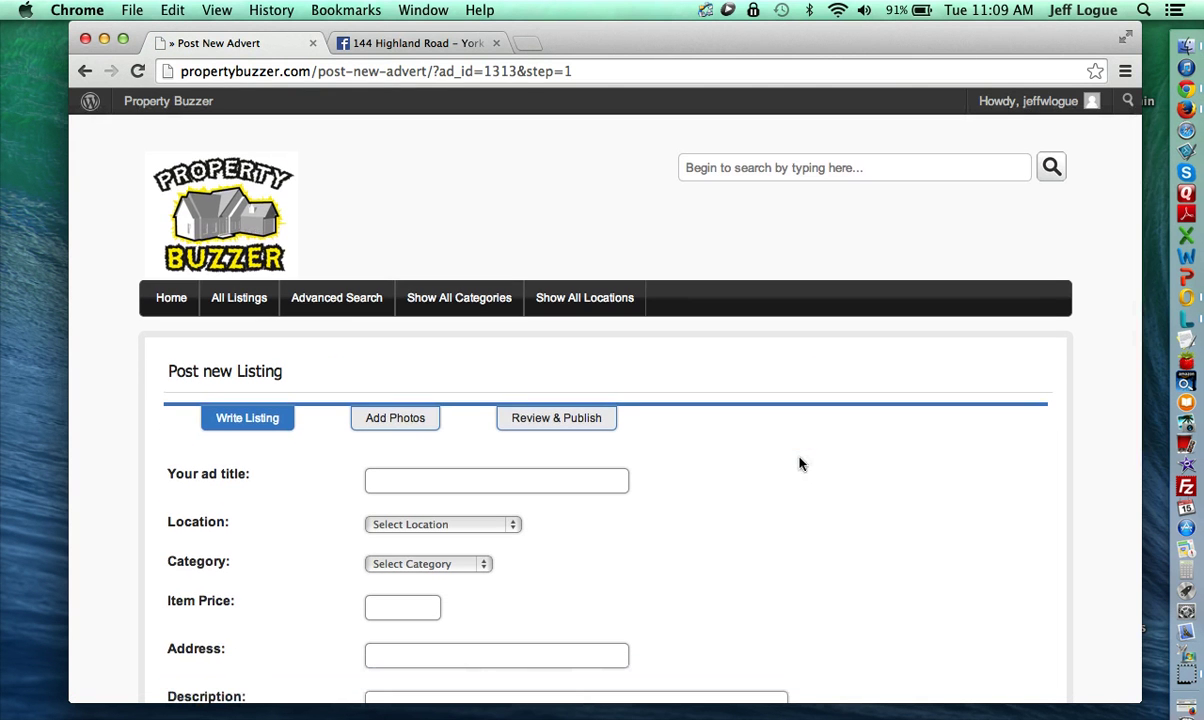
scroll(799, 463, down, 4)
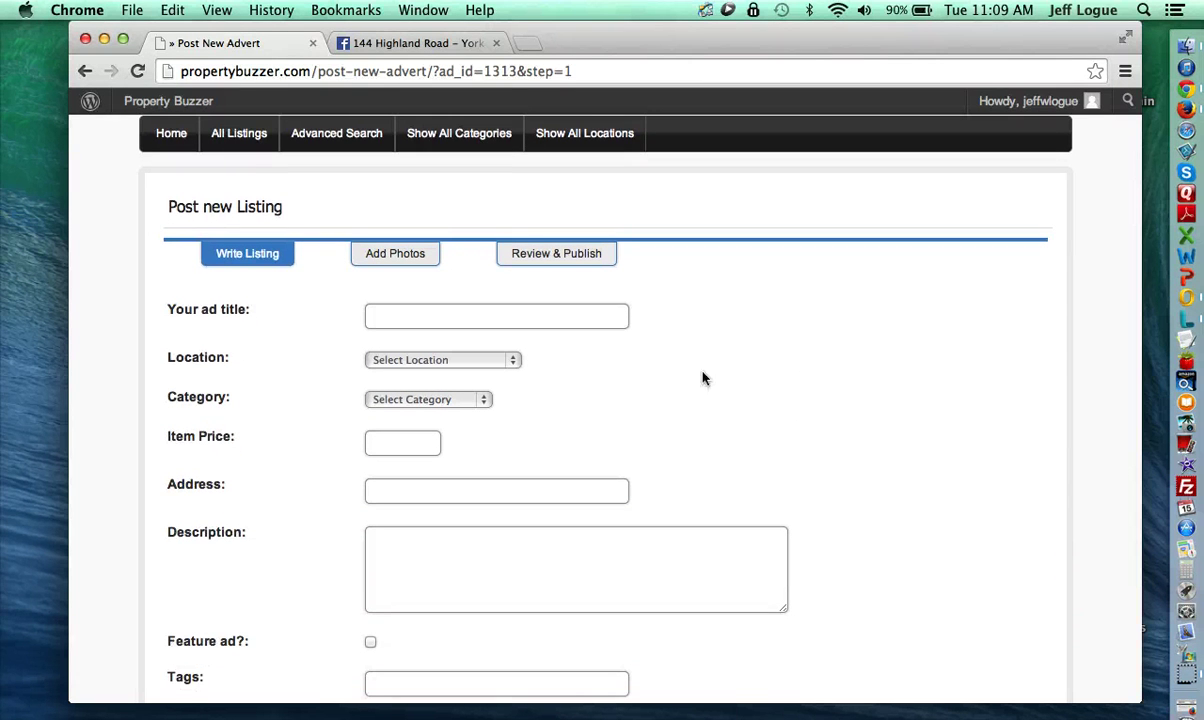
click(459, 315)
click(398, 43)
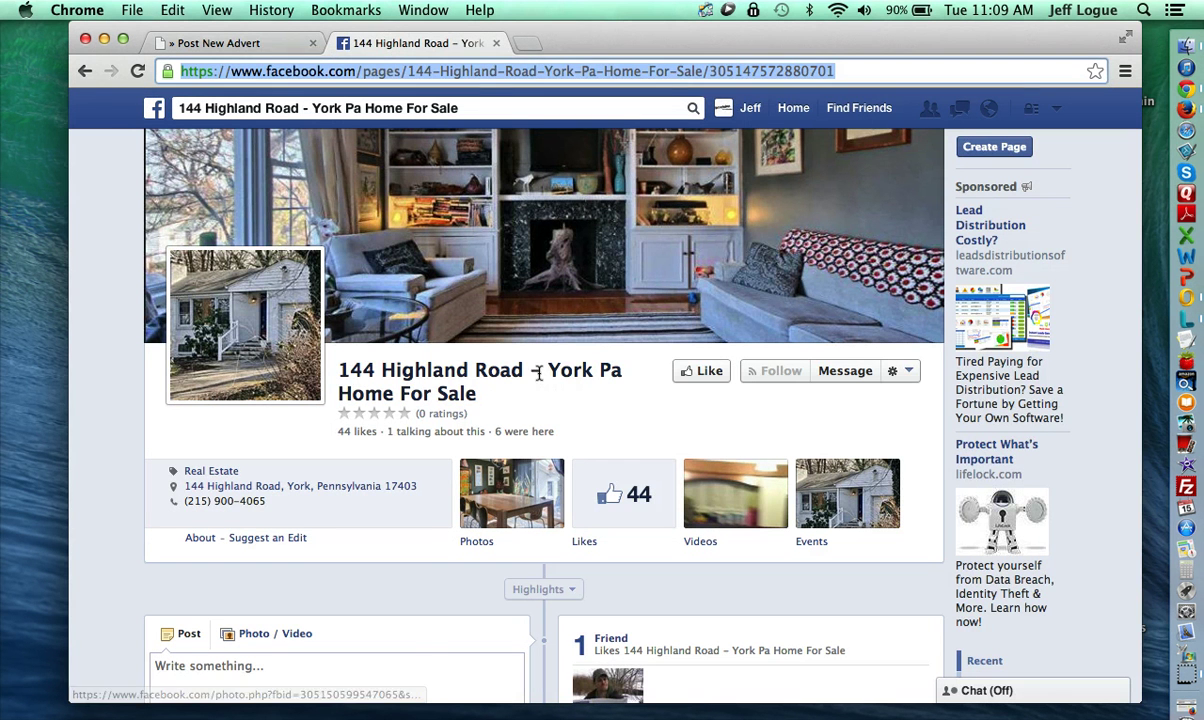
drag(622, 368, 328, 352)
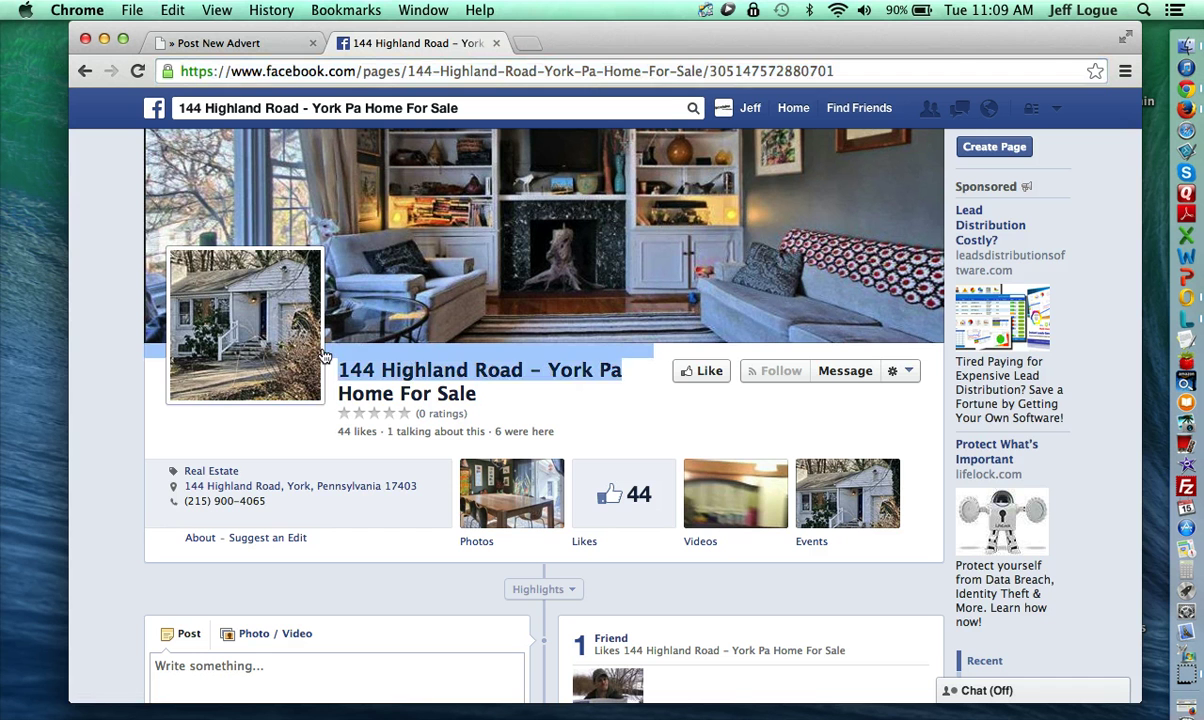
click(600, 355)
drag(622, 372, 328, 355)
key(super+c)
click(267, 40)
key(super+v)
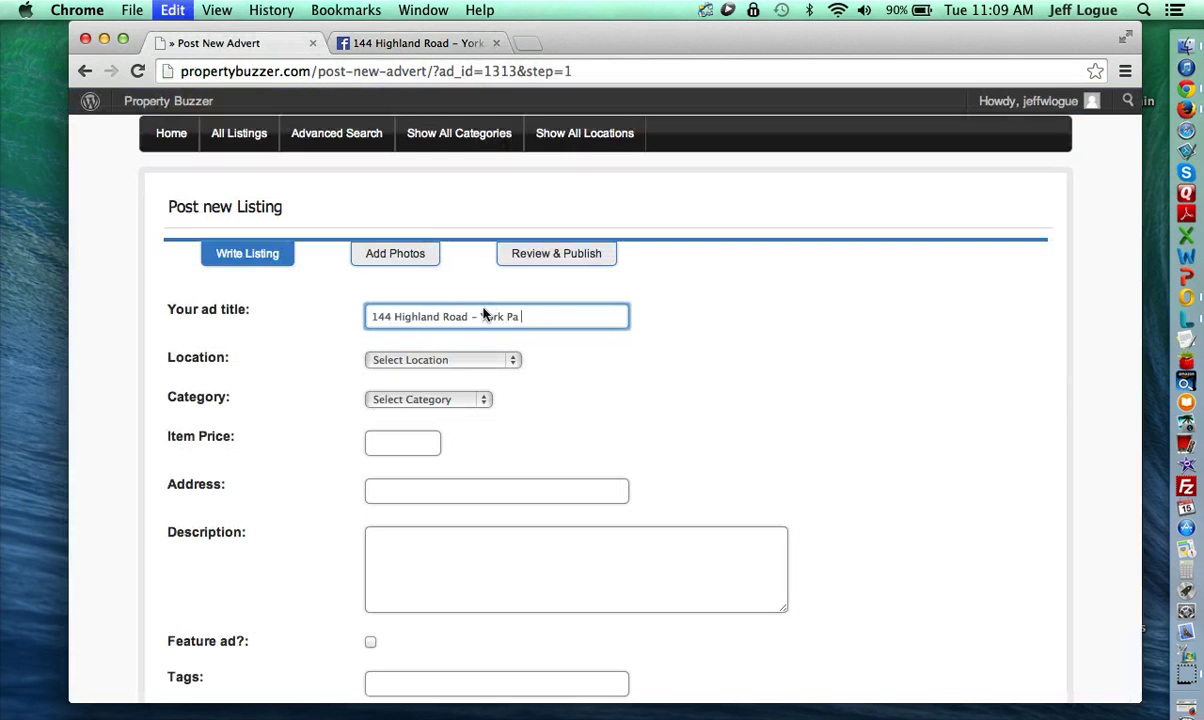
click(478, 316)
key(BackSpace)
key(BackSpace)
key(BackSpace)
key(BackSpace)
text(d,)
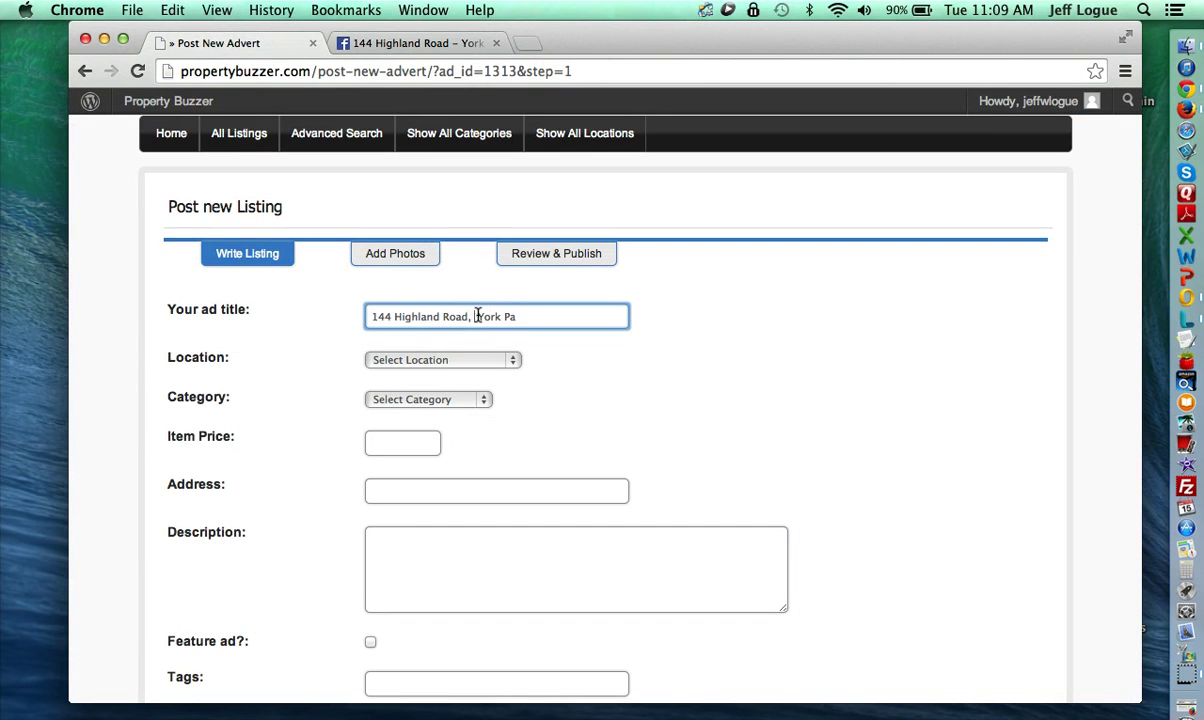
Step: Set the listing's Location to Pennsylvania and Category to Single Family Home
click(433, 359)
scroll(441, 510, down, 8)
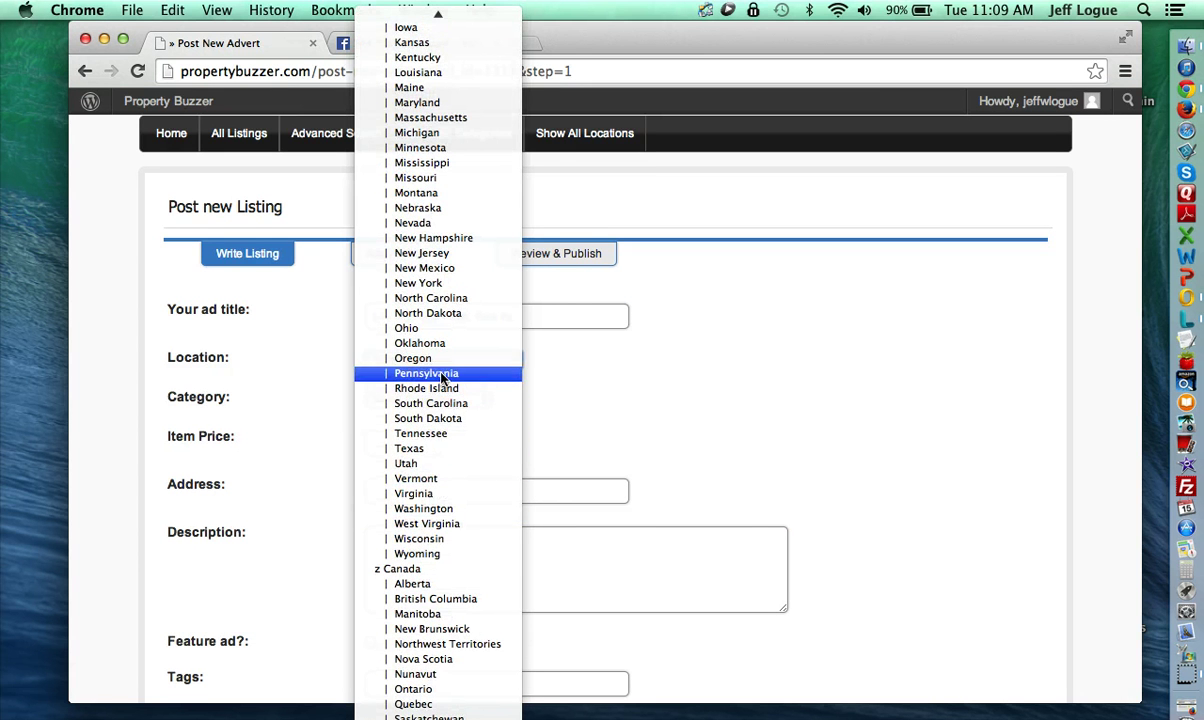
click(440, 373)
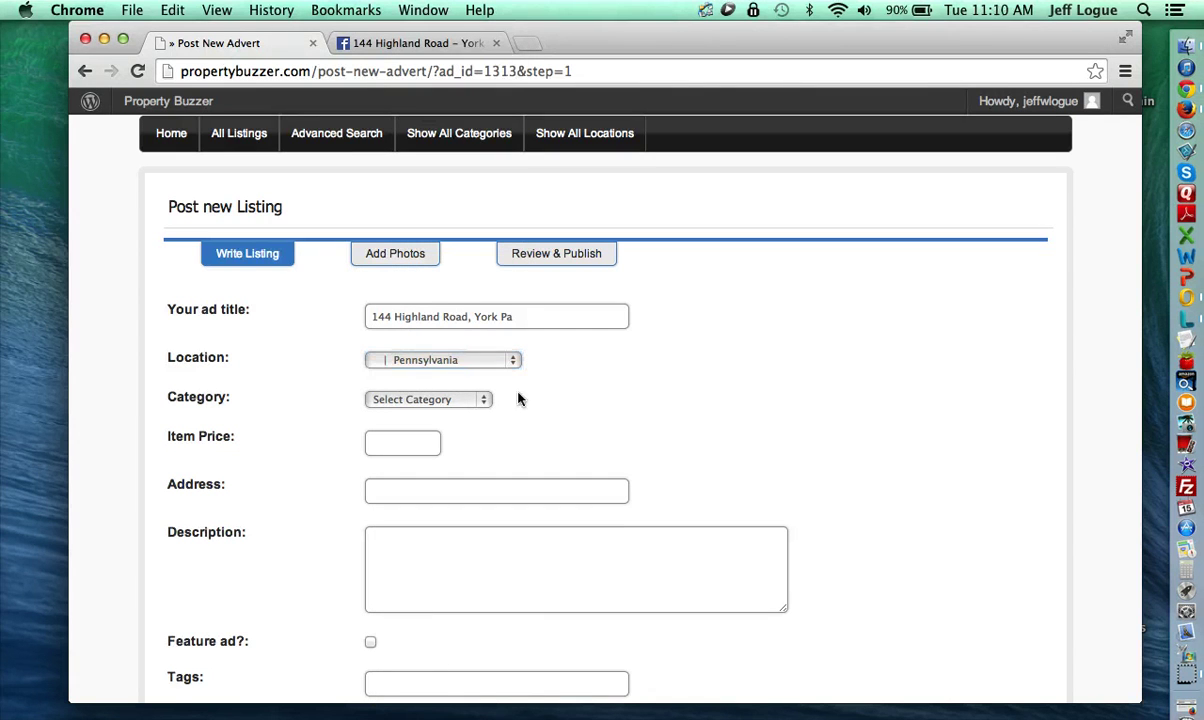
click(481, 401)
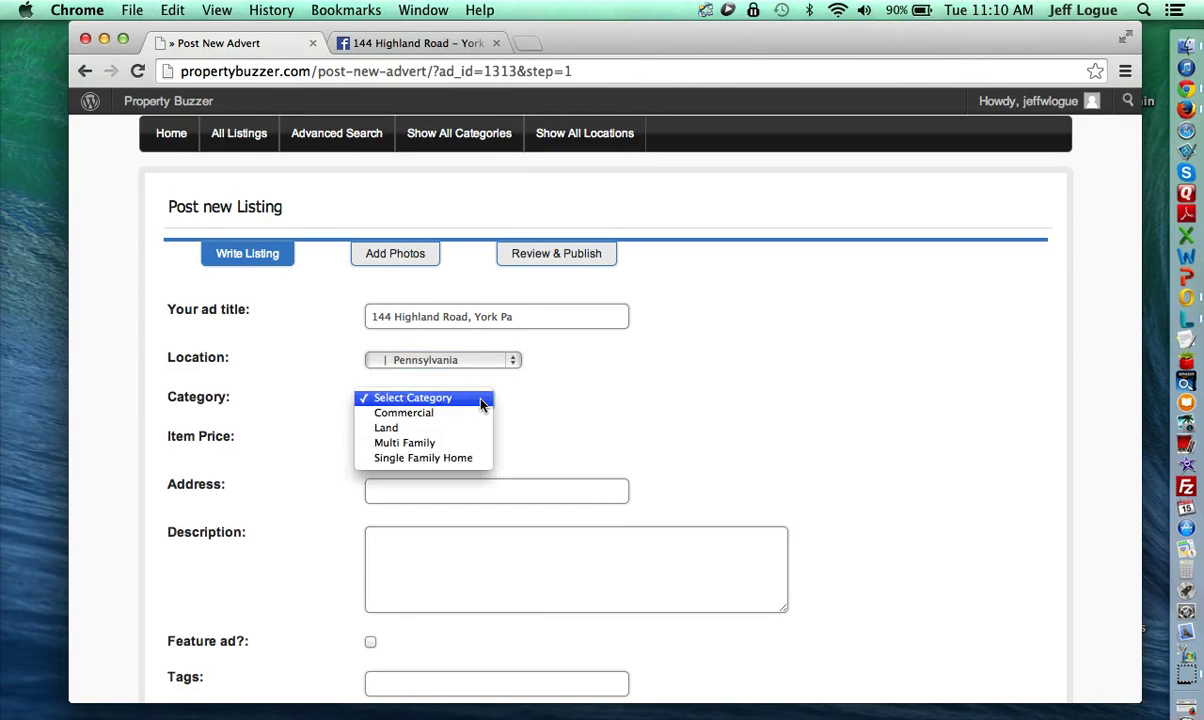
click(422, 457)
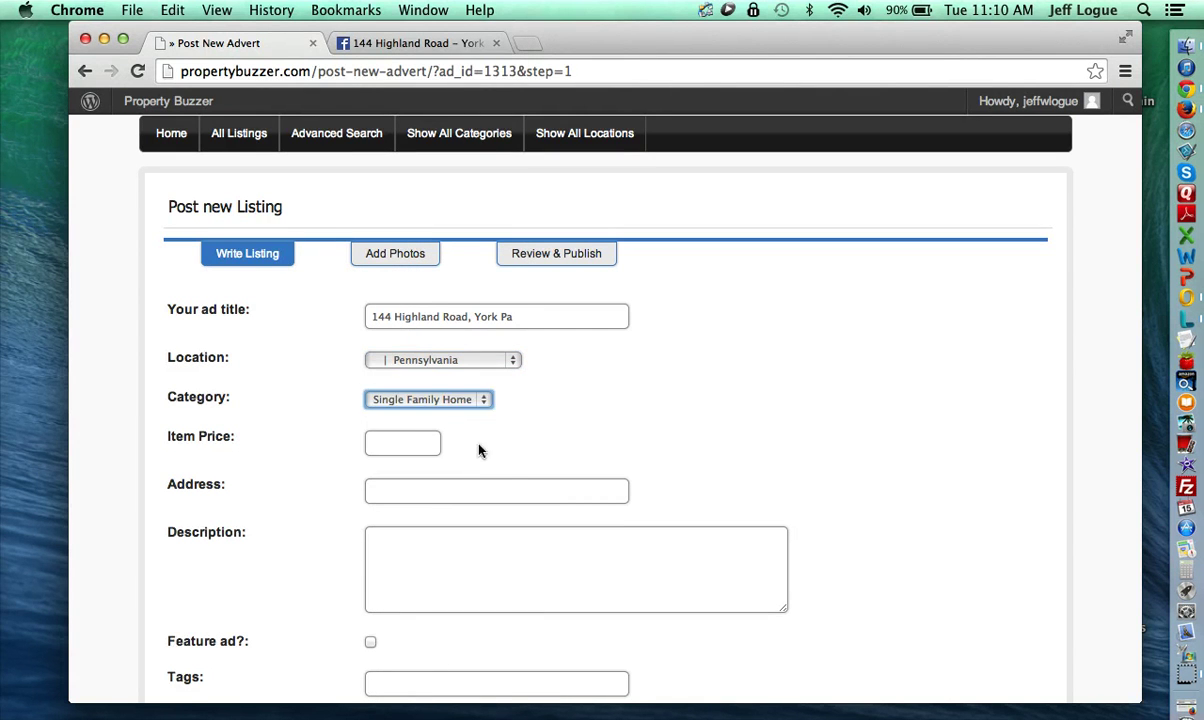
click(396, 443)
text(189,000)
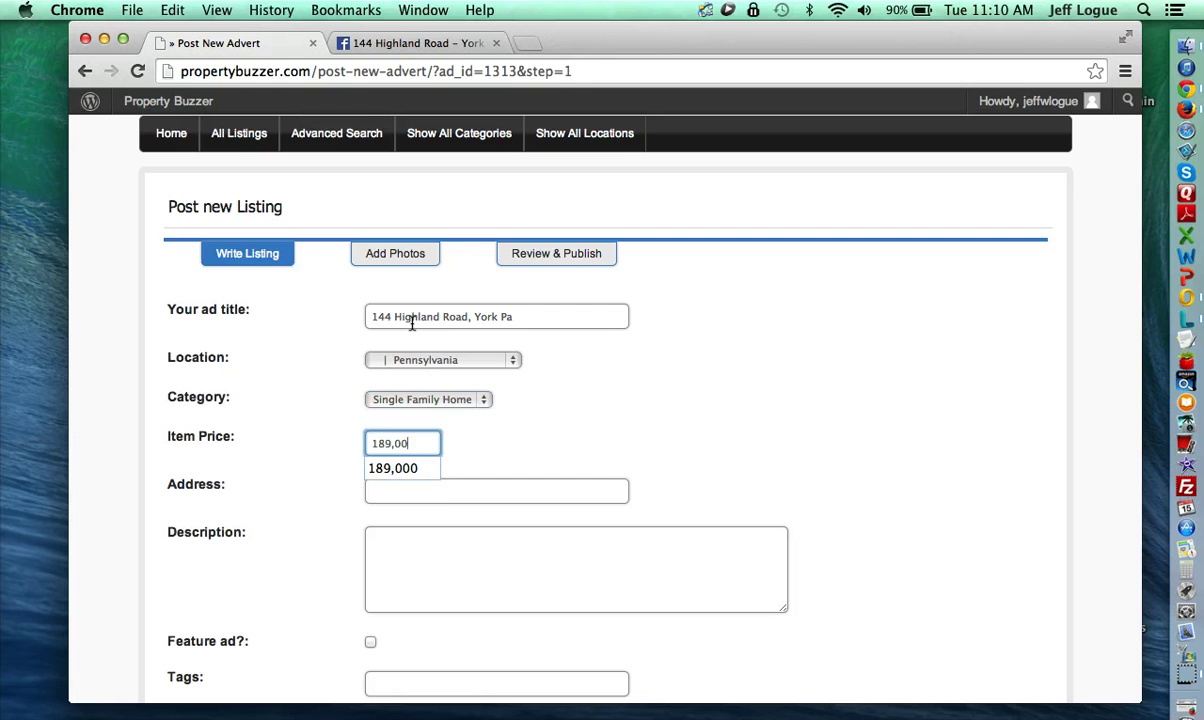
key(Tab)
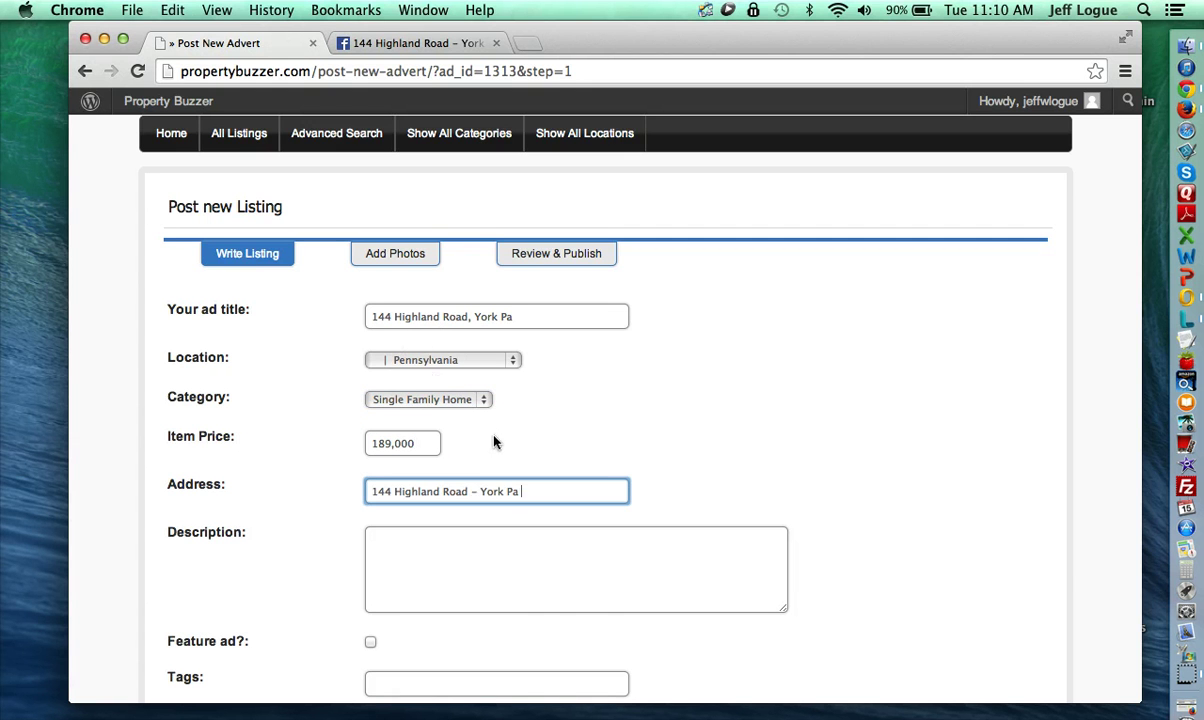
click(489, 491)
key(BackSpace)
key(BackSpace)
key(BackSpace)
text(,)
Step: Check the ZIP on the Facebook page and append 17403 to the address
click(390, 45)
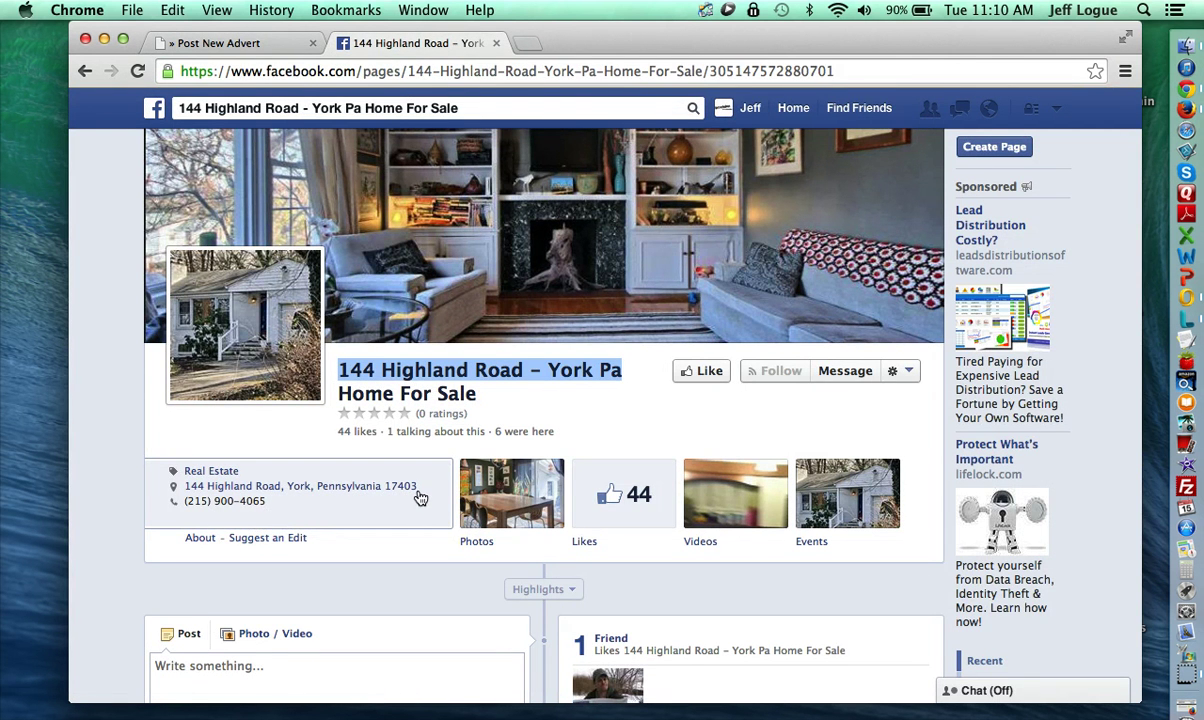
click(237, 44)
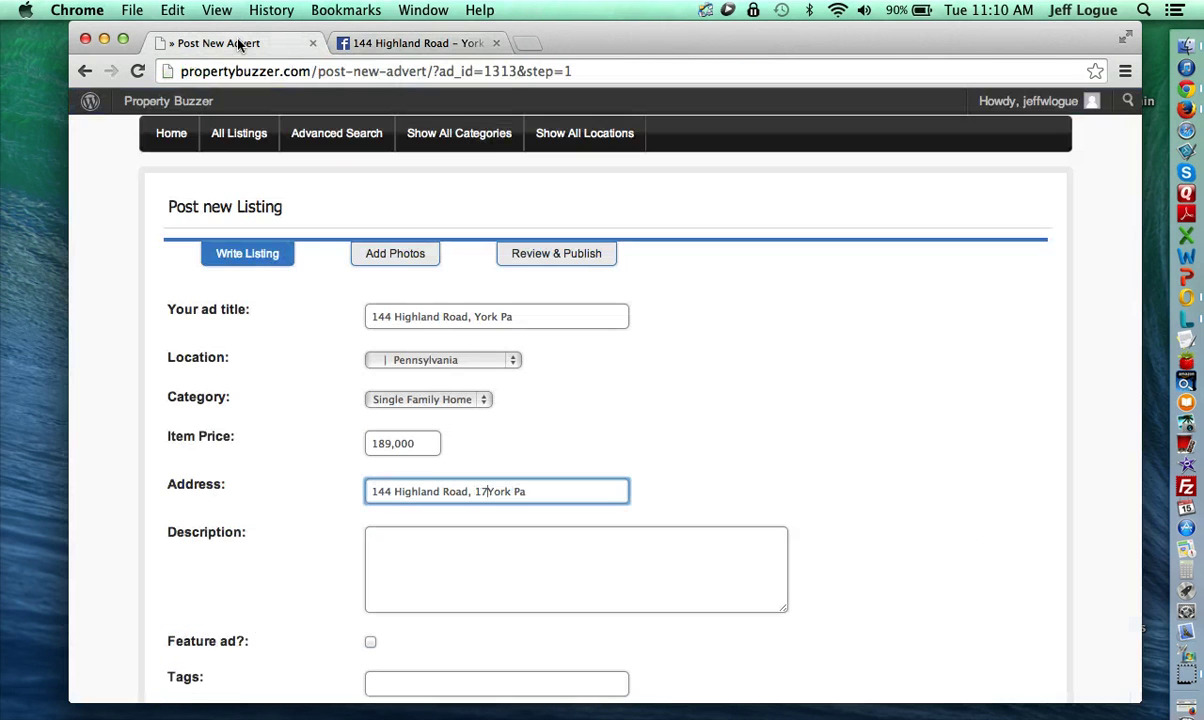
click(541, 484)
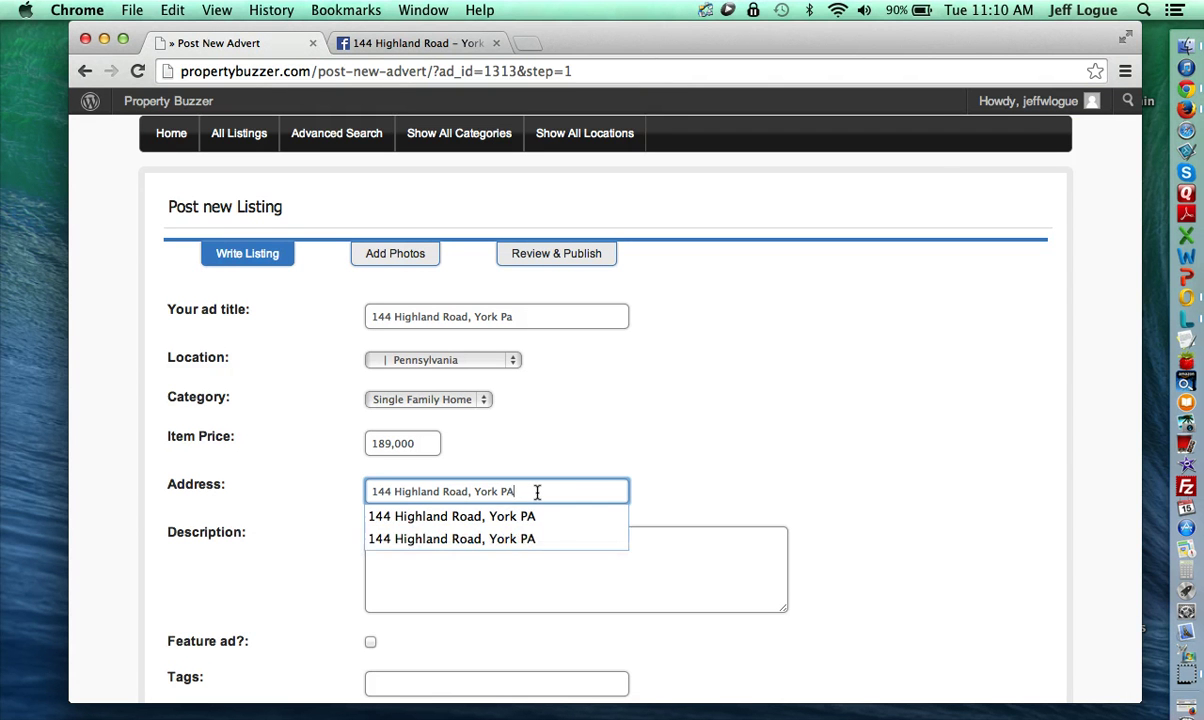
text(17403)
click(563, 577)
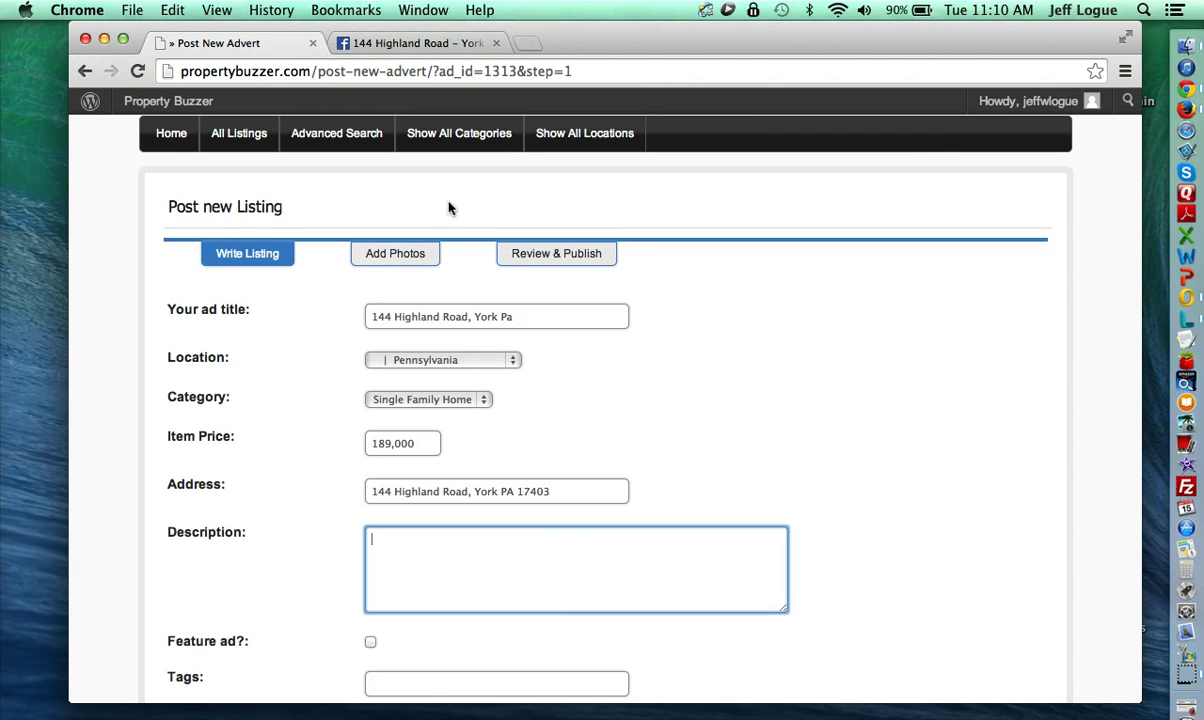
Step: Paste the property paragraph from the Facebook About section into the listing's Description
click(342, 44)
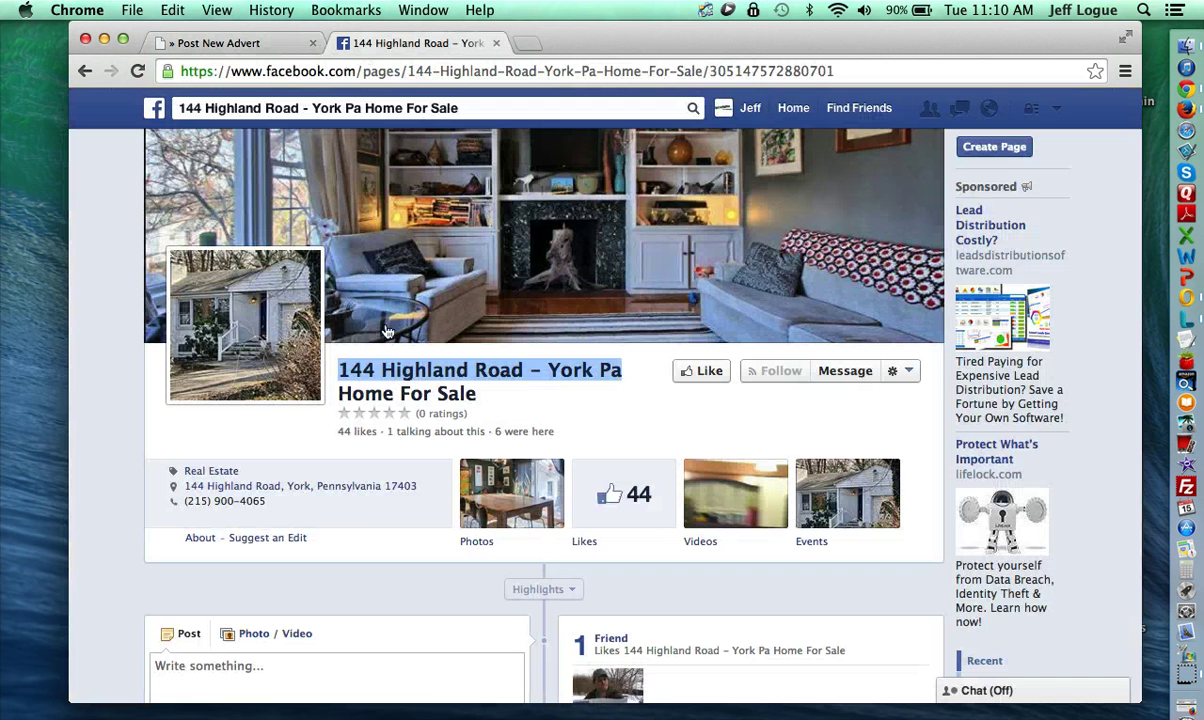
click(200, 537)
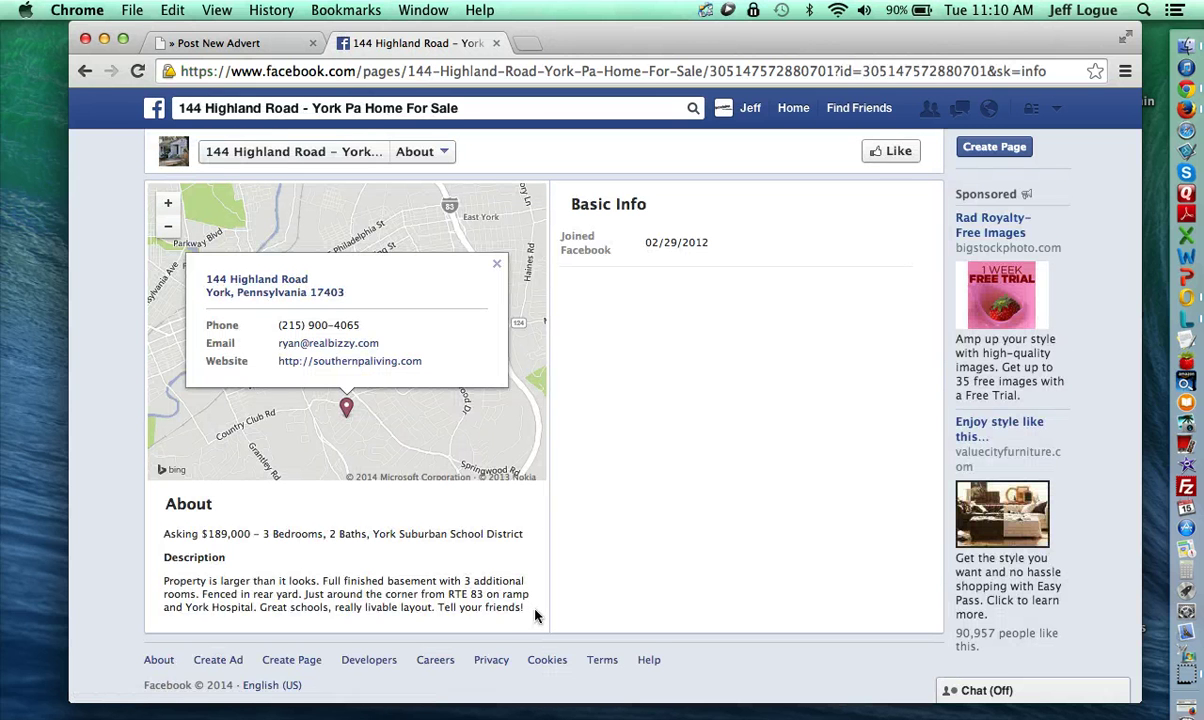
drag(530, 610, 157, 581)
key(super+c)
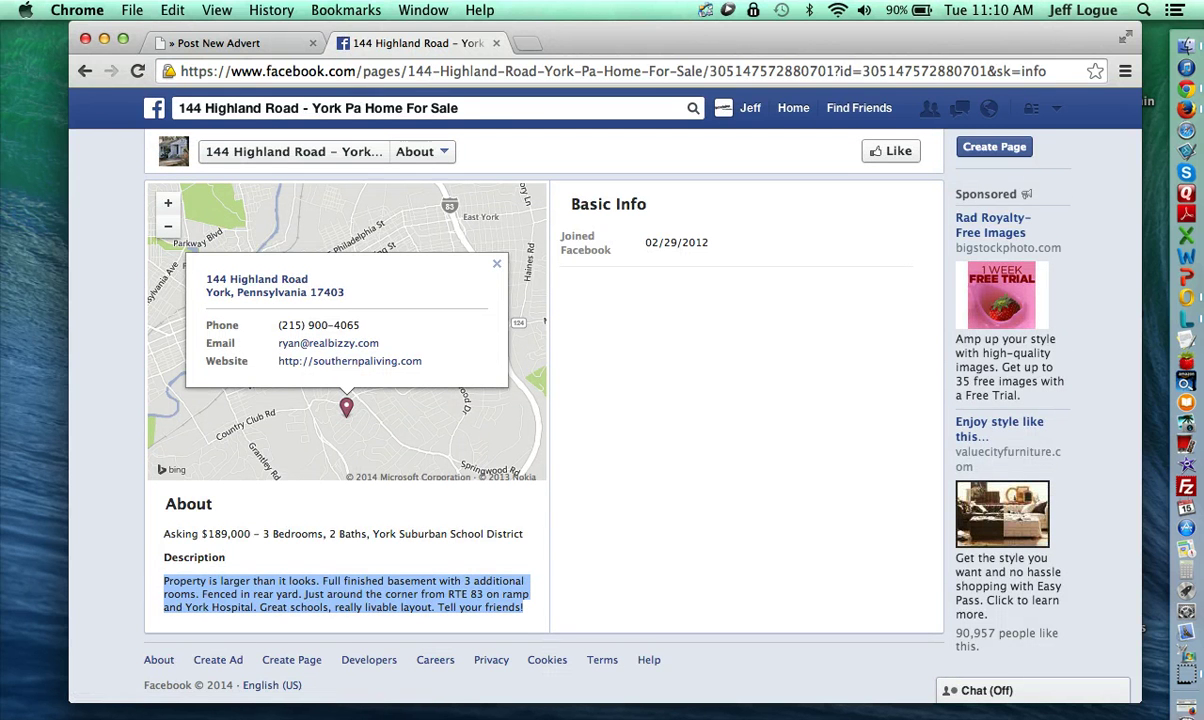
click(228, 44)
key(super+v)
scroll(586, 470, down, 5)
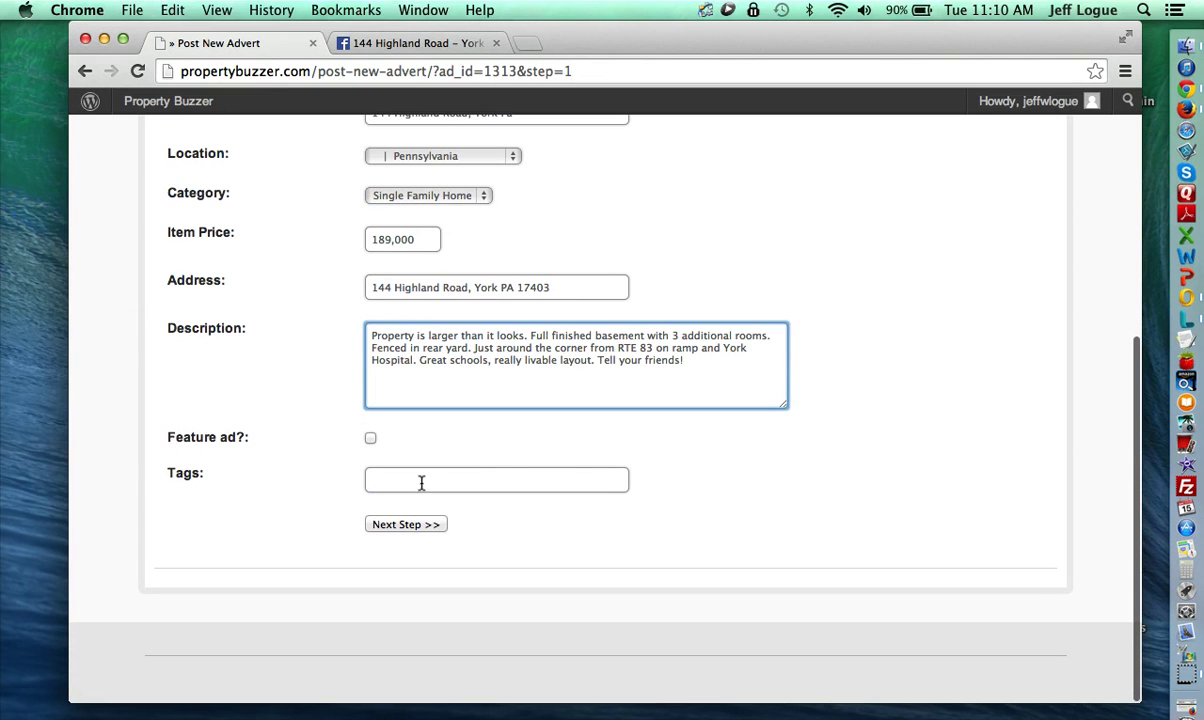
Step: Fill in the suggested York tags, ending with york homes for sale
click(423, 482)
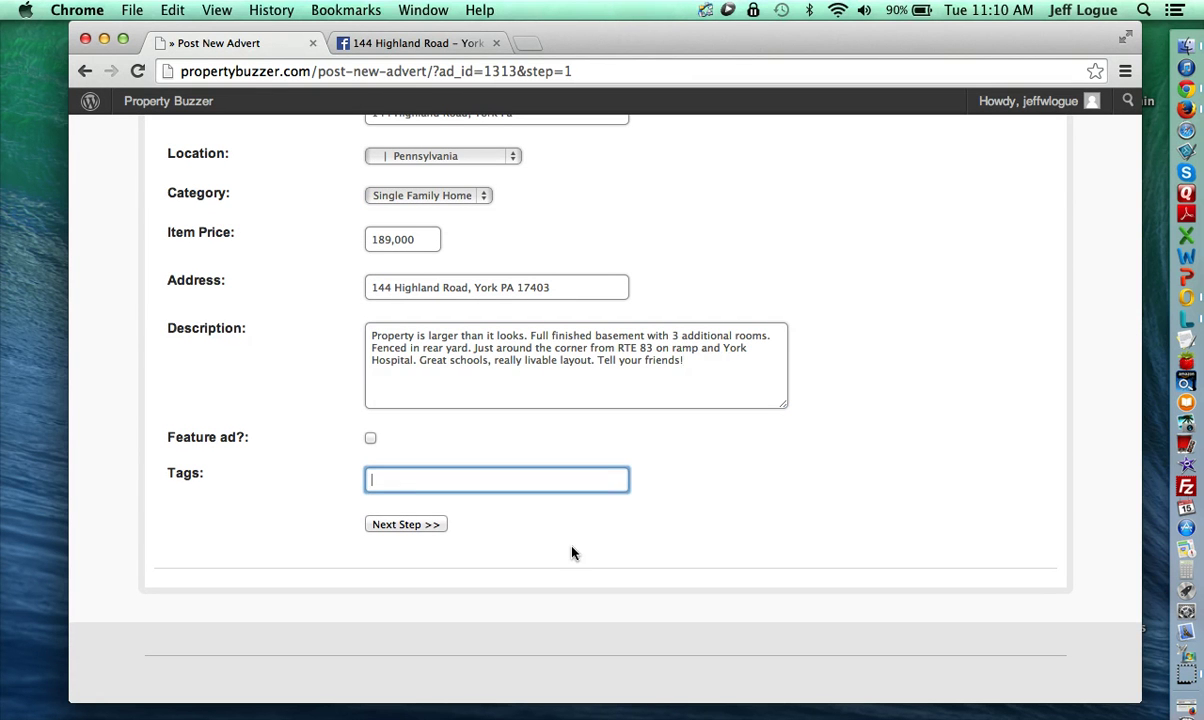
text(york)
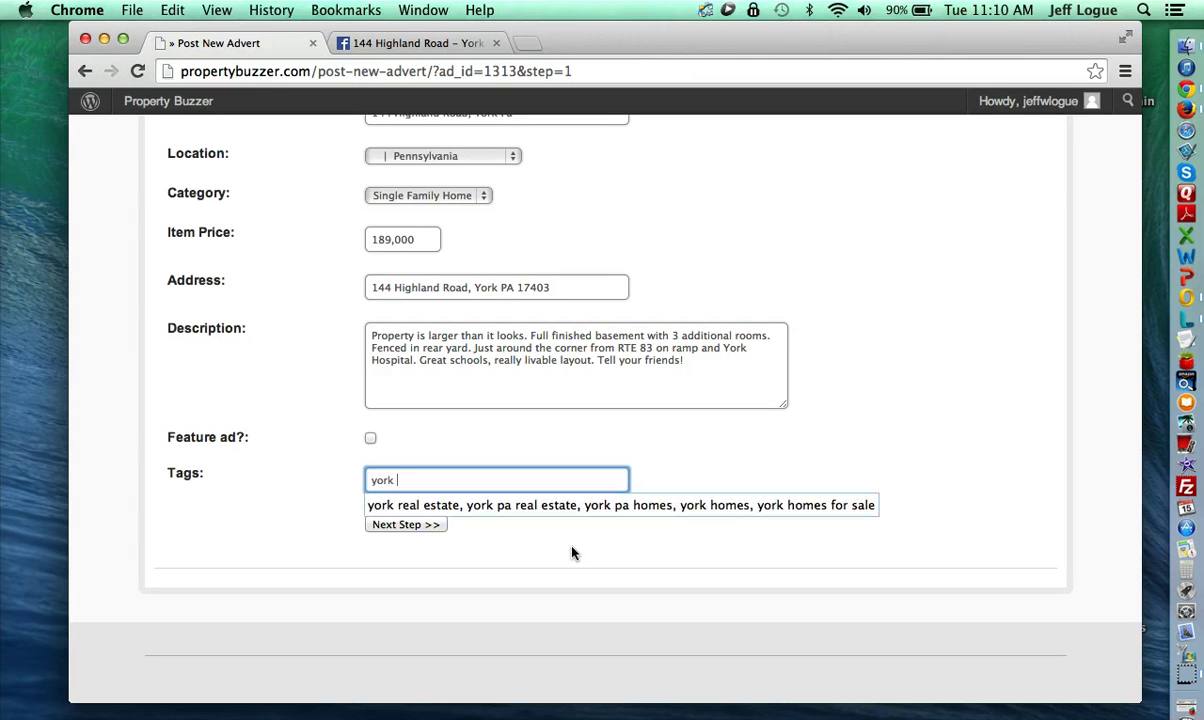
key(Down)
key(Tab)
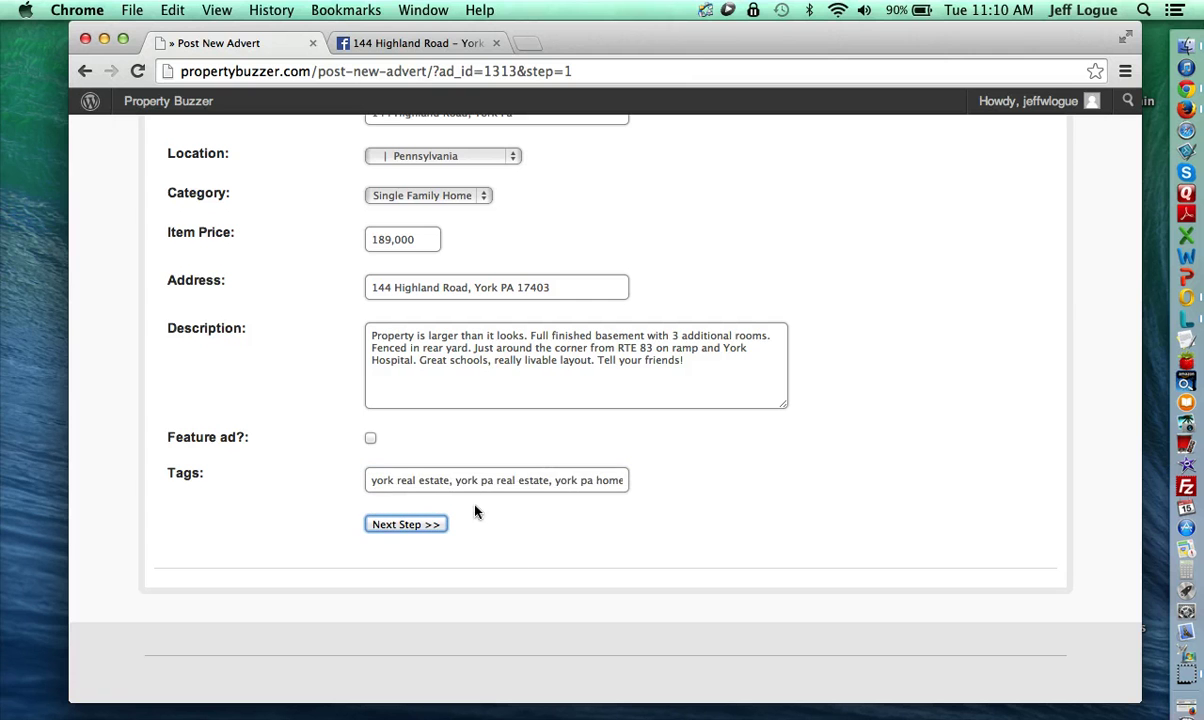
click(525, 484)
key(super+Right)
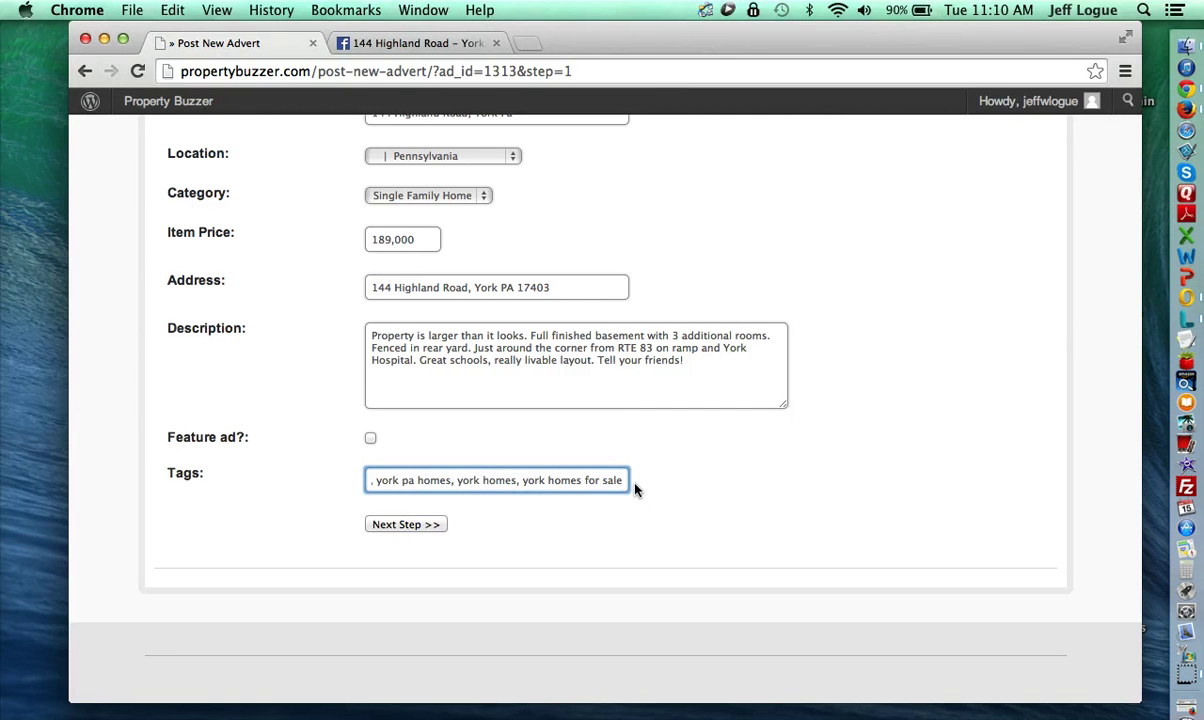
Step: Attach five JPG house photos, leave Additional Links empty, and continue to review
click(424, 528)
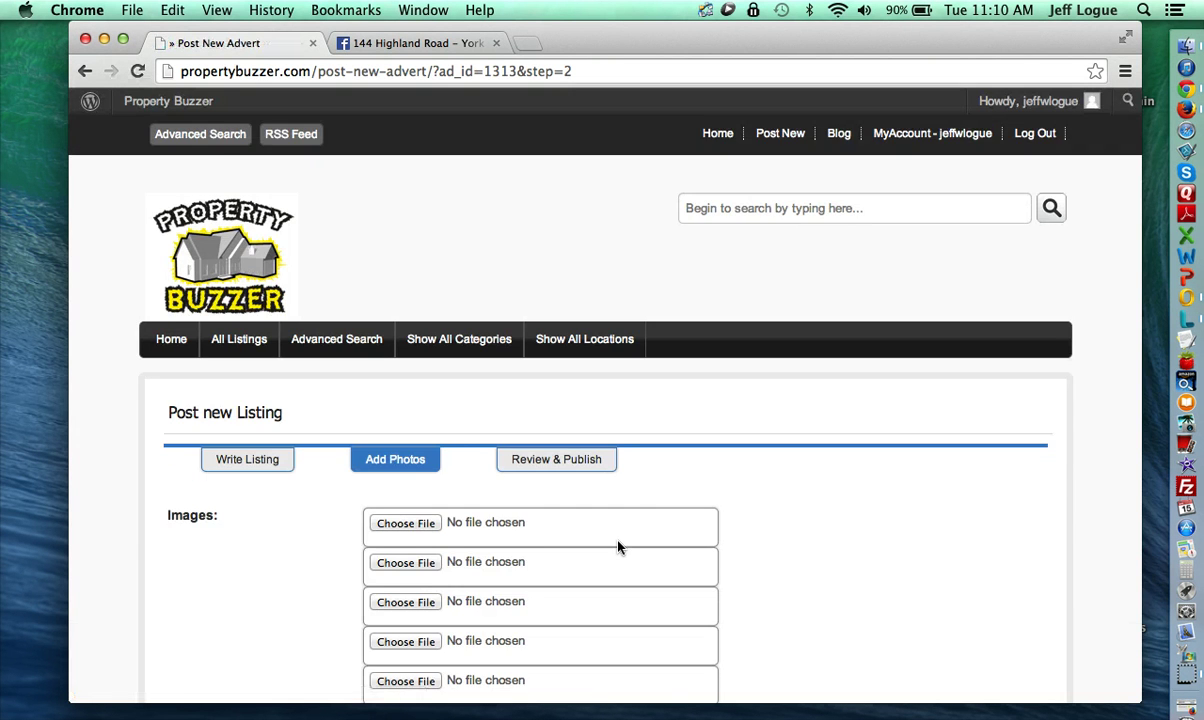
scroll(618, 547, down, 3)
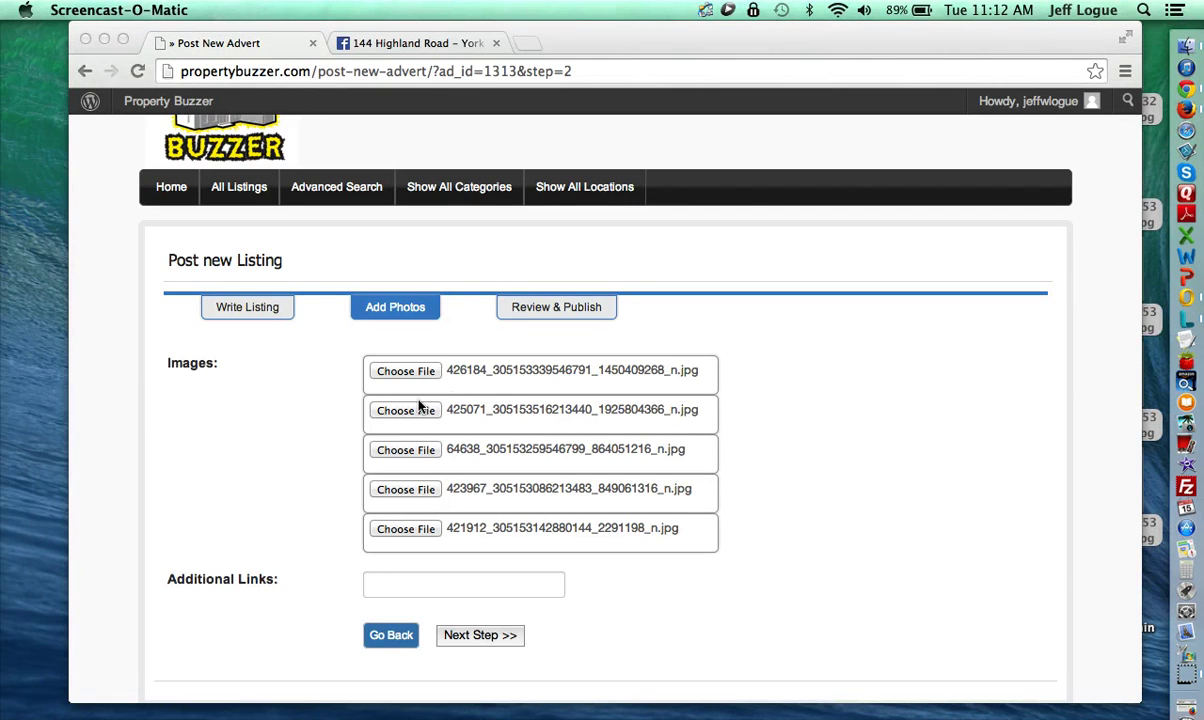
click(466, 600)
click(444, 582)
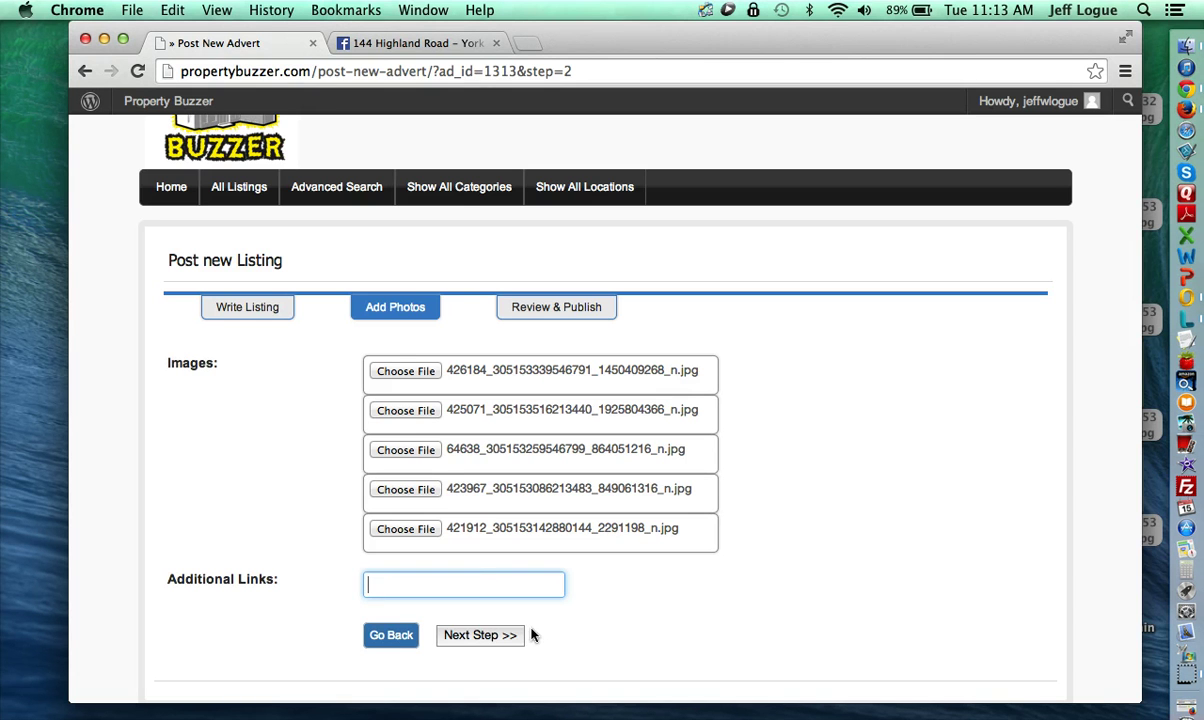
click(486, 636)
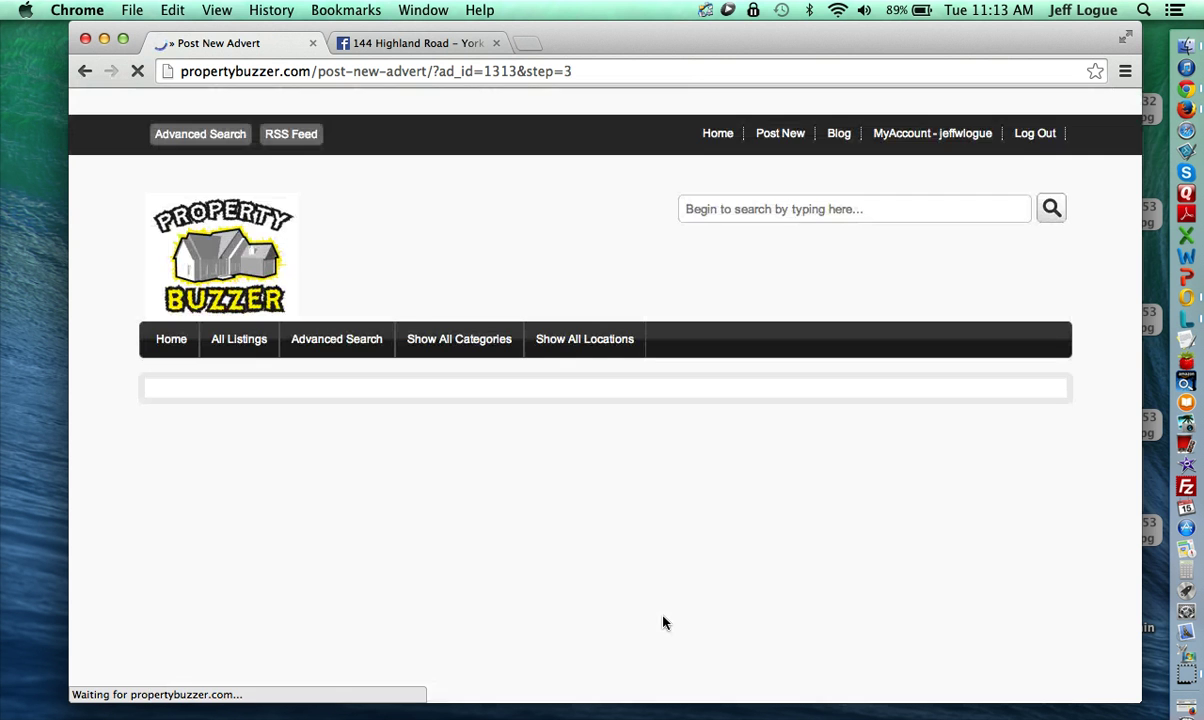
scroll(606, 604, down, 5)
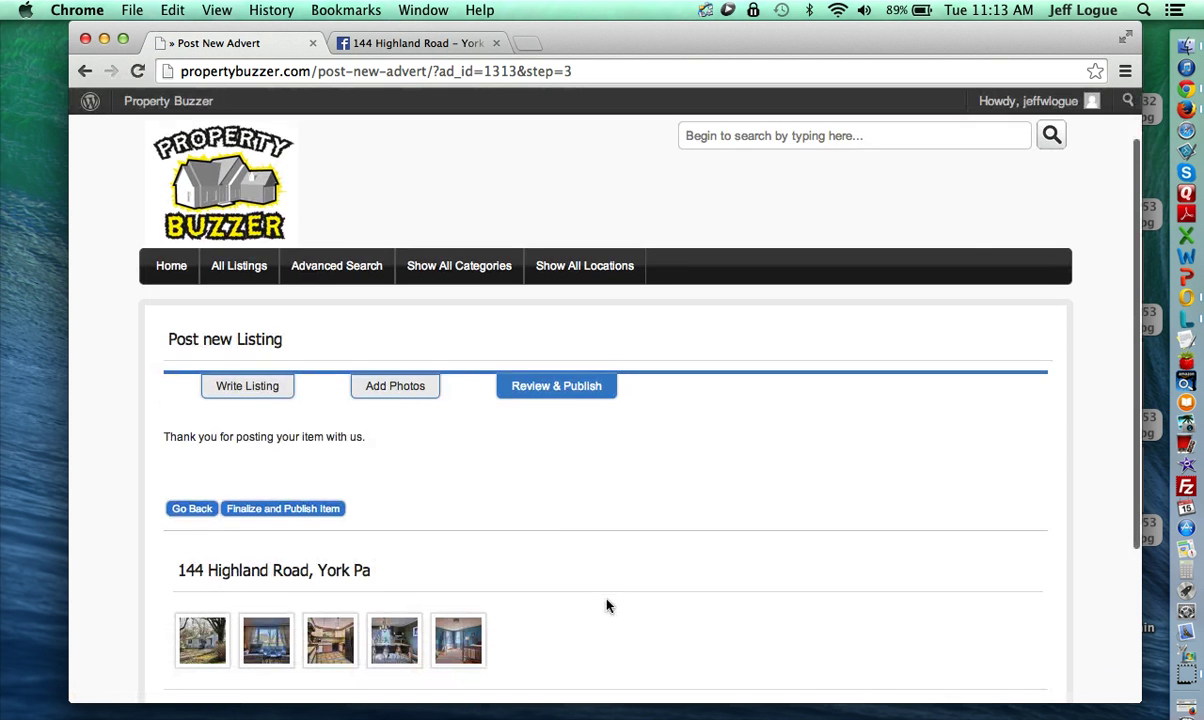
scroll(374, 465, down, 1)
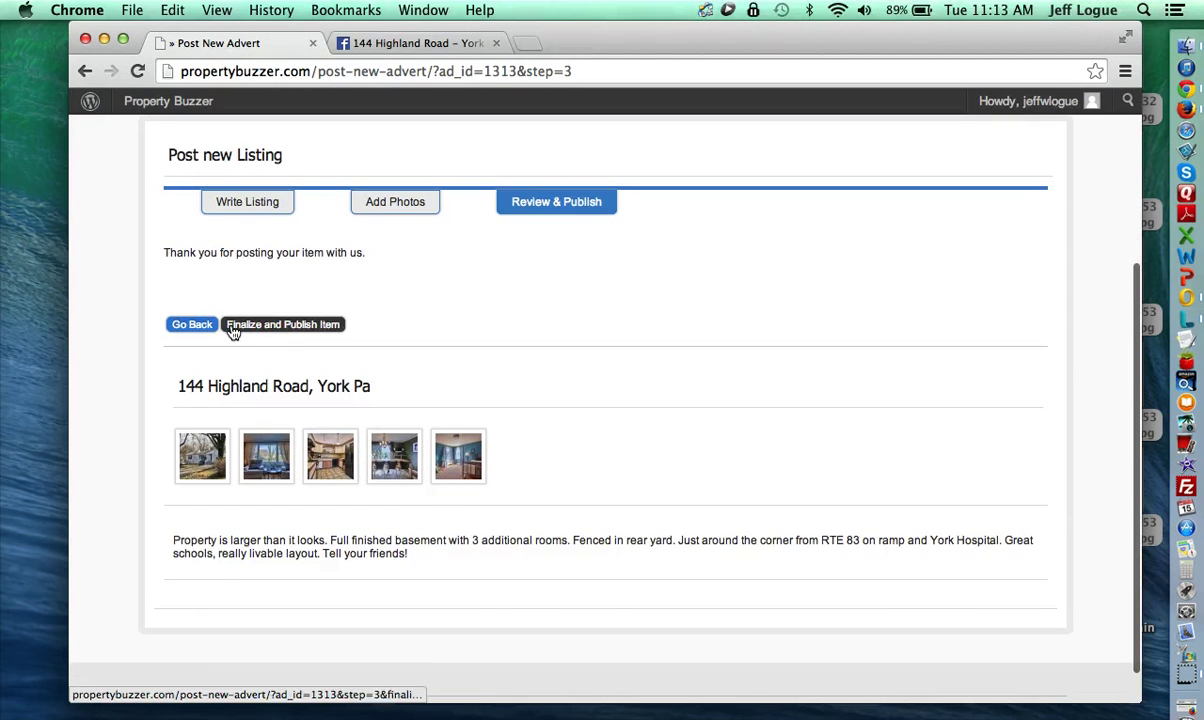
click(296, 326)
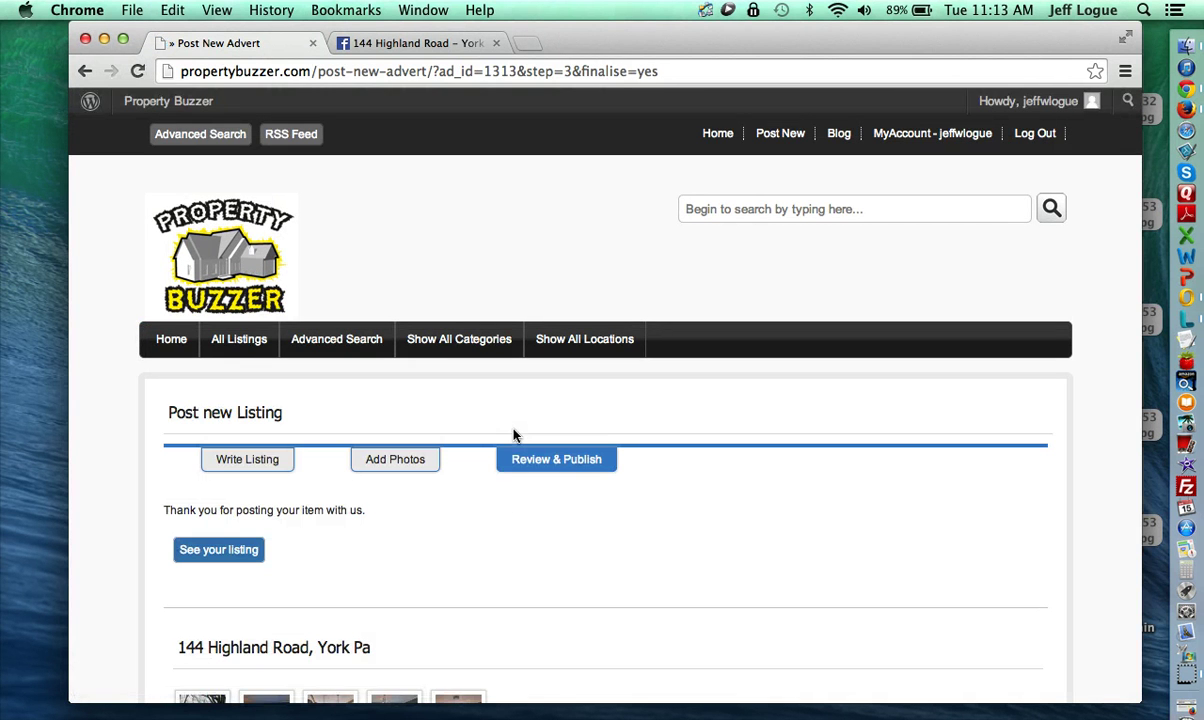
scroll(509, 522, down, 6)
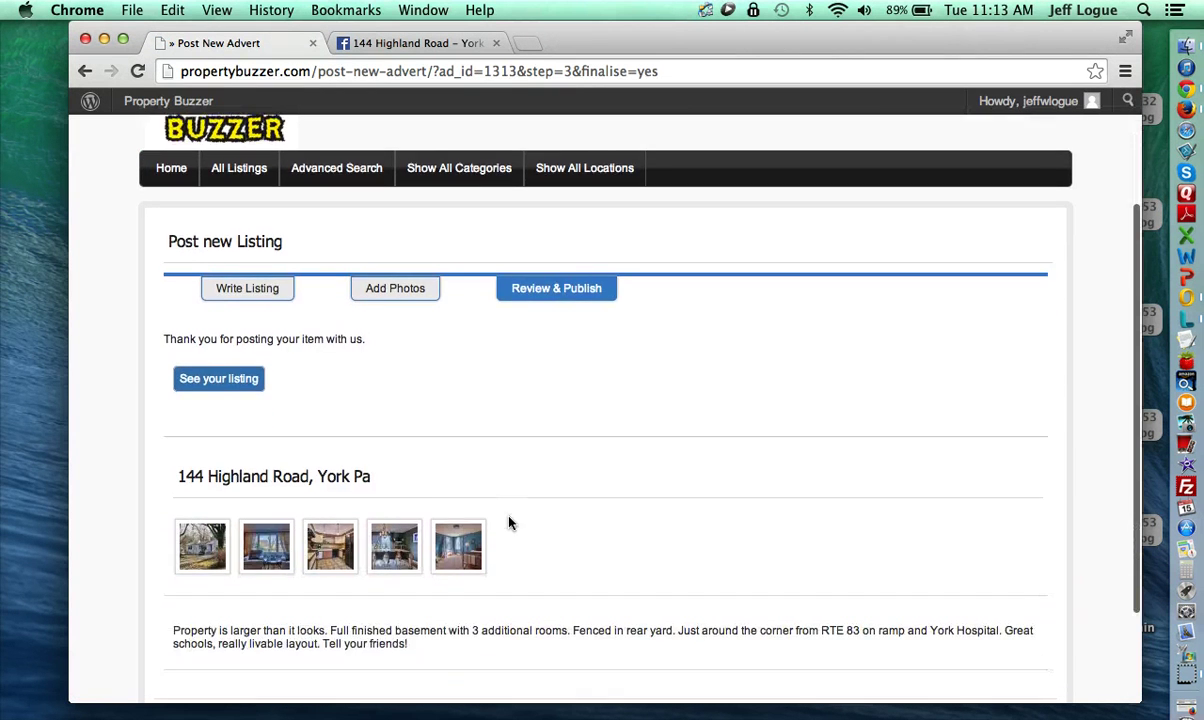
scroll(509, 522, up, 4)
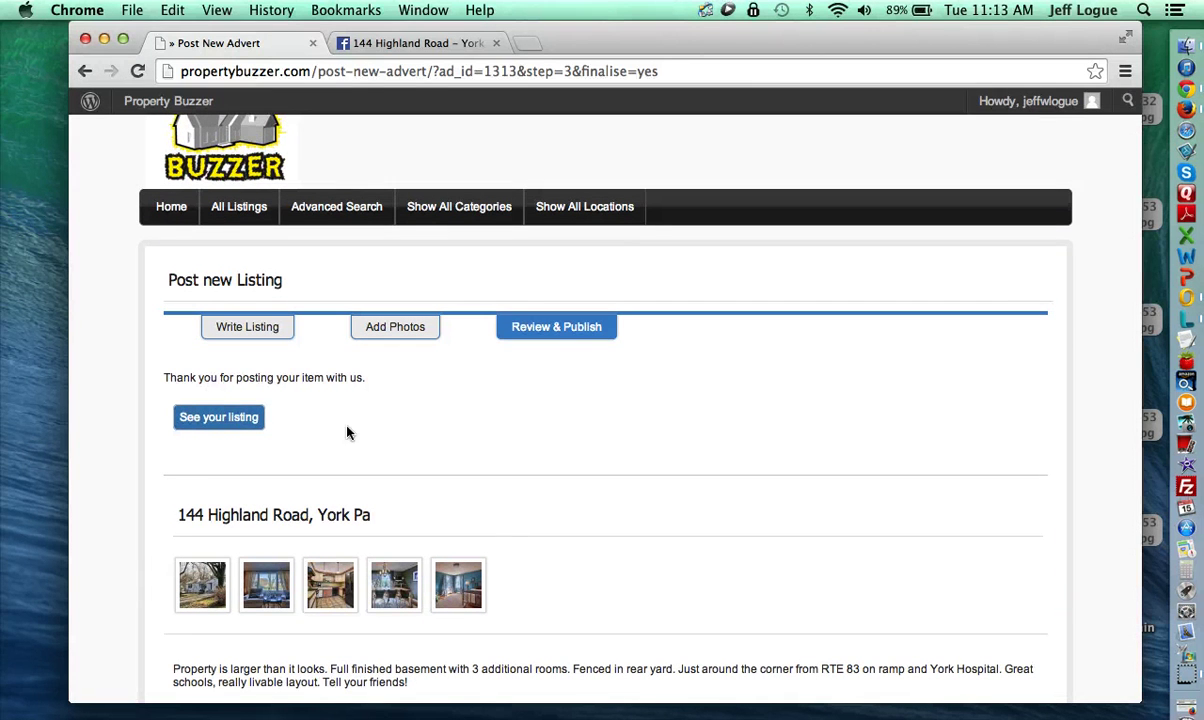
Step: Open the published listing page and scroll past its gallery and map
click(219, 419)
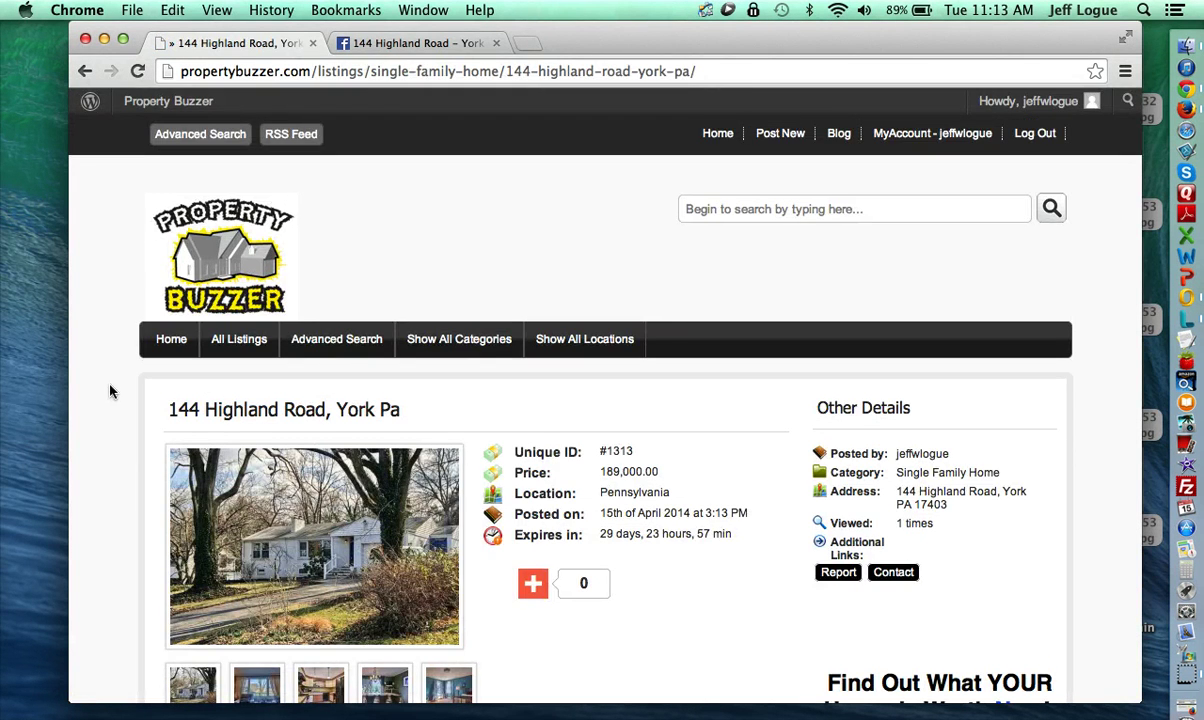
scroll(108, 391, down, 5)
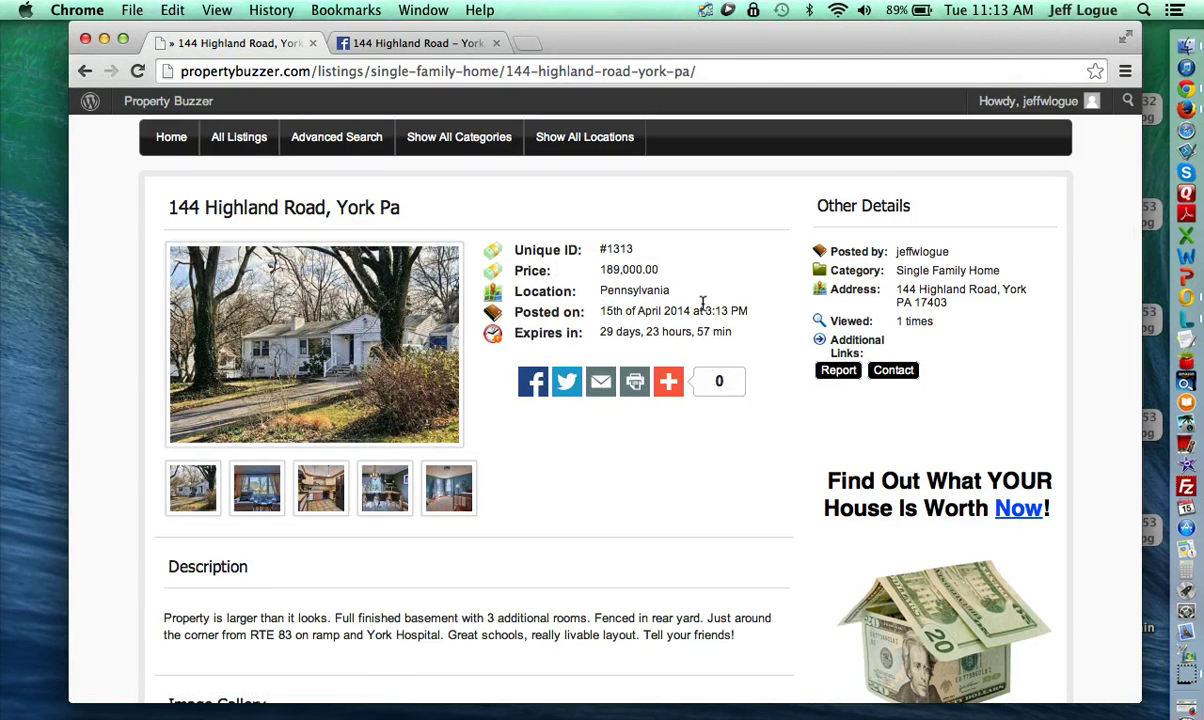
scroll(749, 456, down, 6)
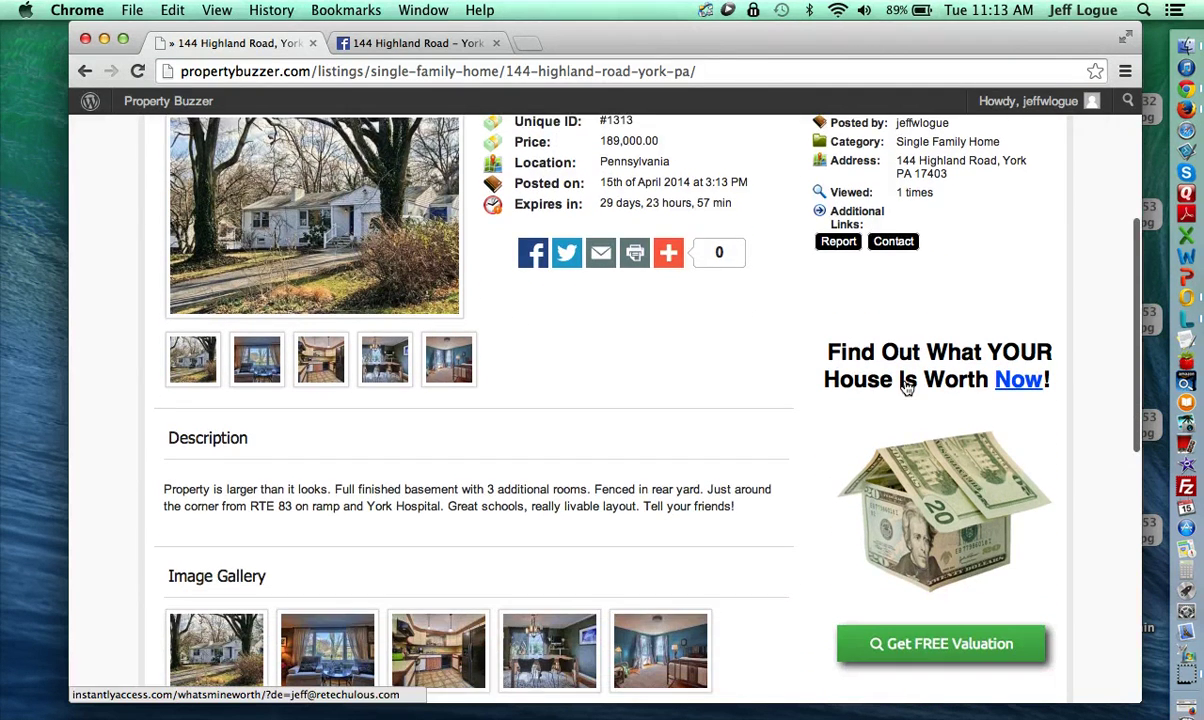
scroll(895, 524, down, 8)
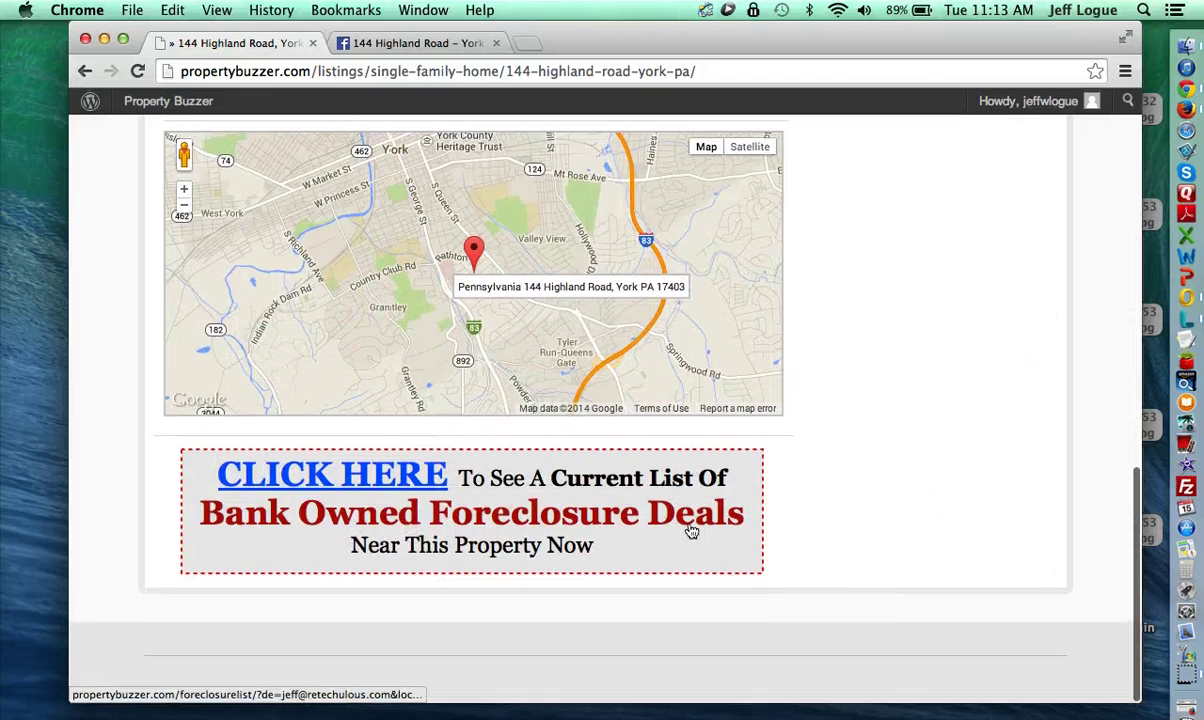
Step: Open the nearby foreclosure deals page from the banner, view it, then close it
super+click(610, 516)
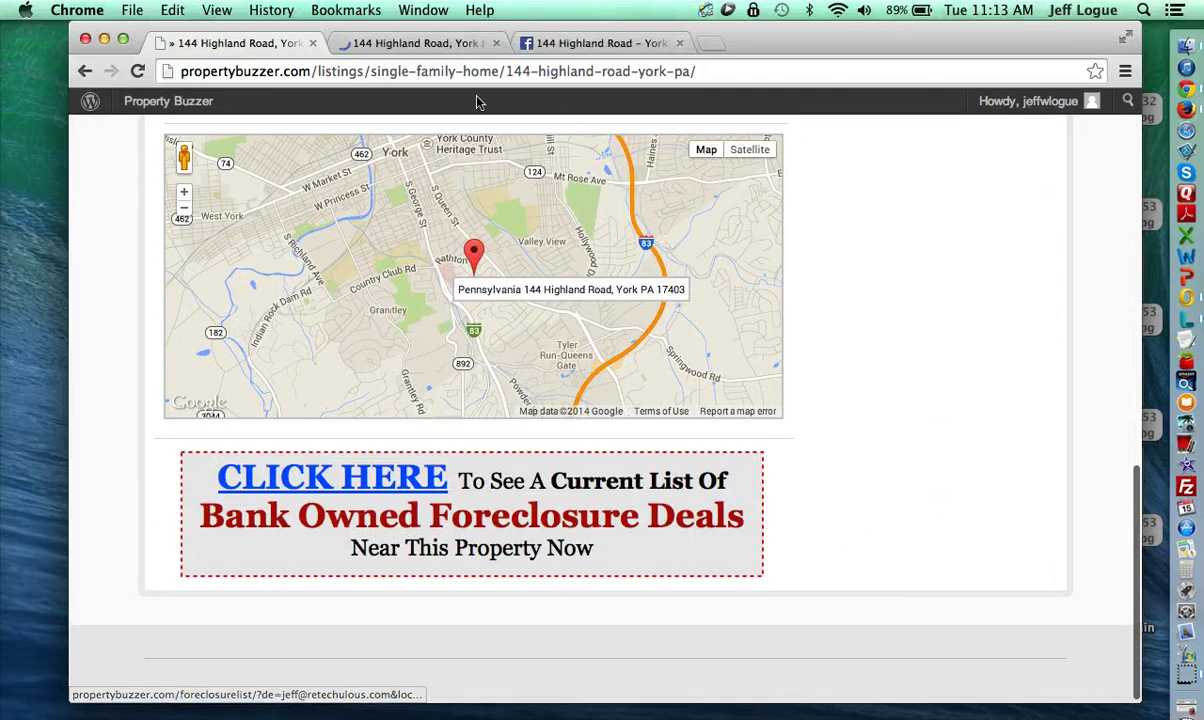
click(425, 43)
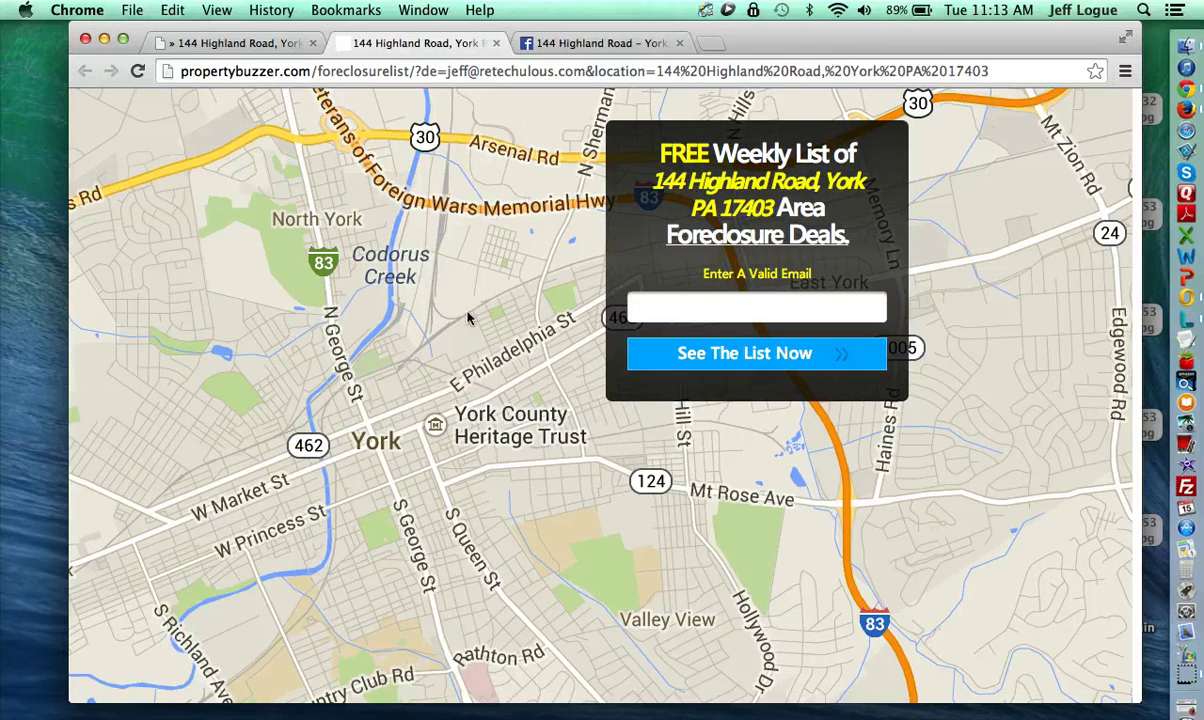
click(493, 44)
Step: Return to the listing's top and reveal the AddThis share menu with Gmail, Pinterest and more
scroll(119, 340, up, 4)
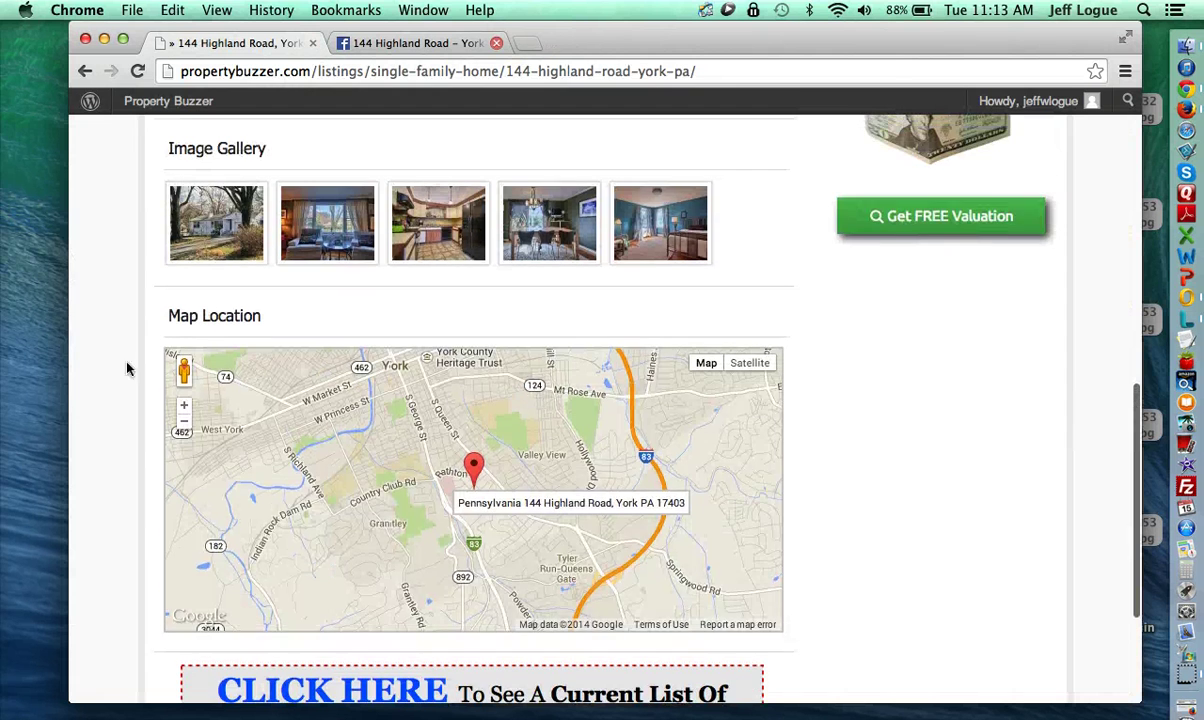
scroll(75, 395, up, 7)
scroll(75, 396, up, 2)
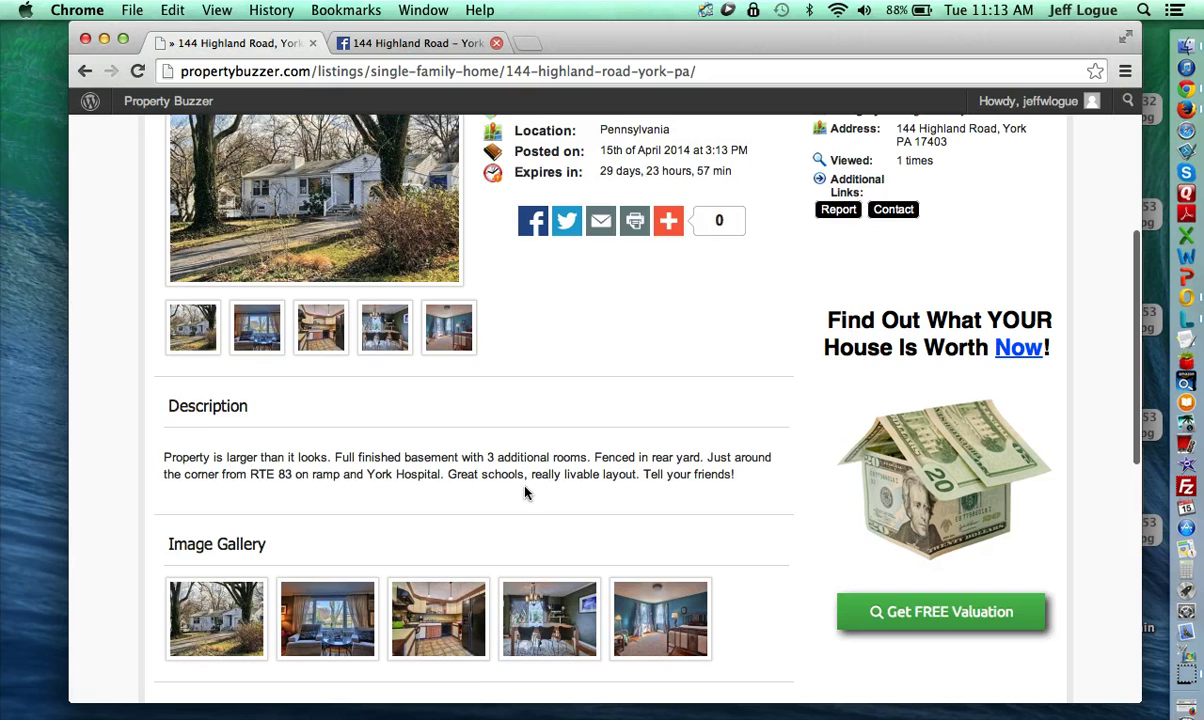
scroll(524, 492, up, 3)
scroll(524, 492, down, 2)
scroll(524, 492, down, 1)
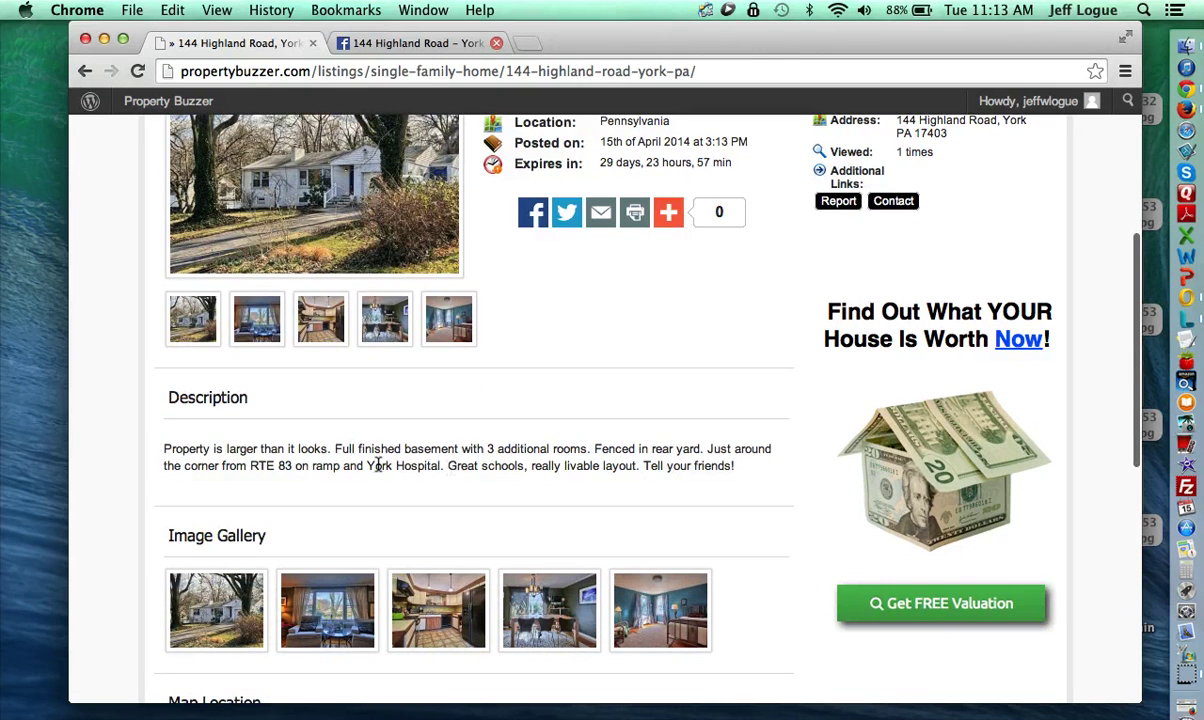
scroll(594, 524, up, 3)
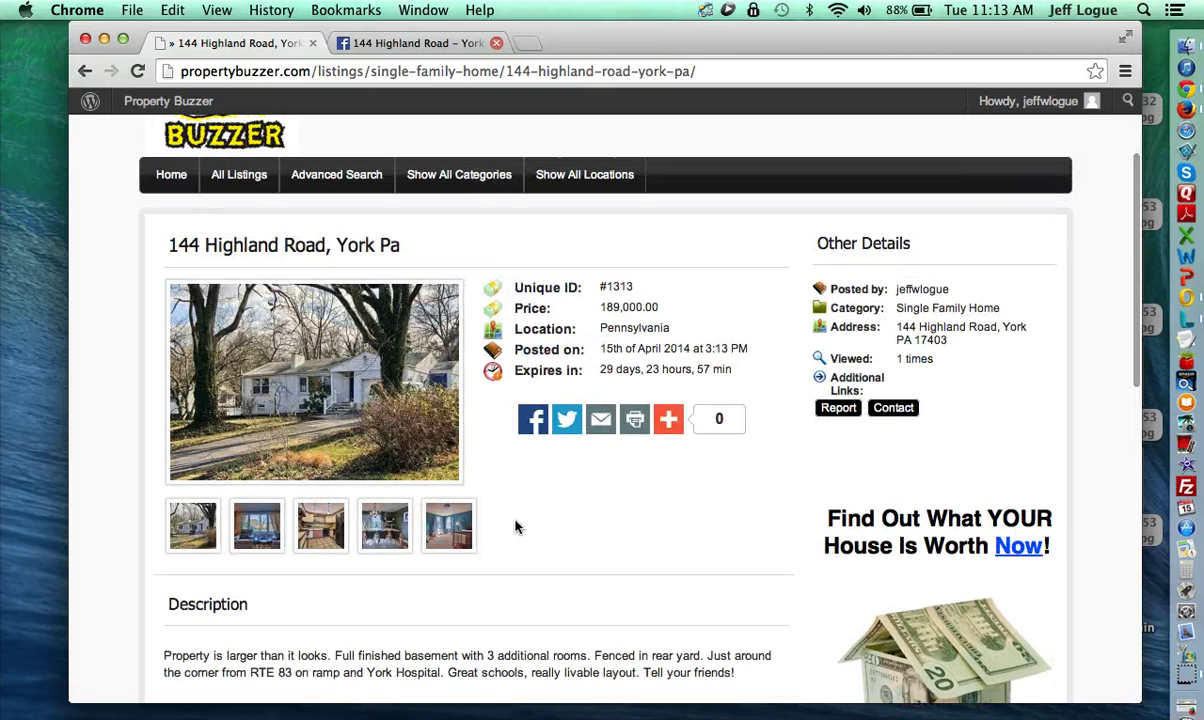
scroll(519, 527, up, 2)
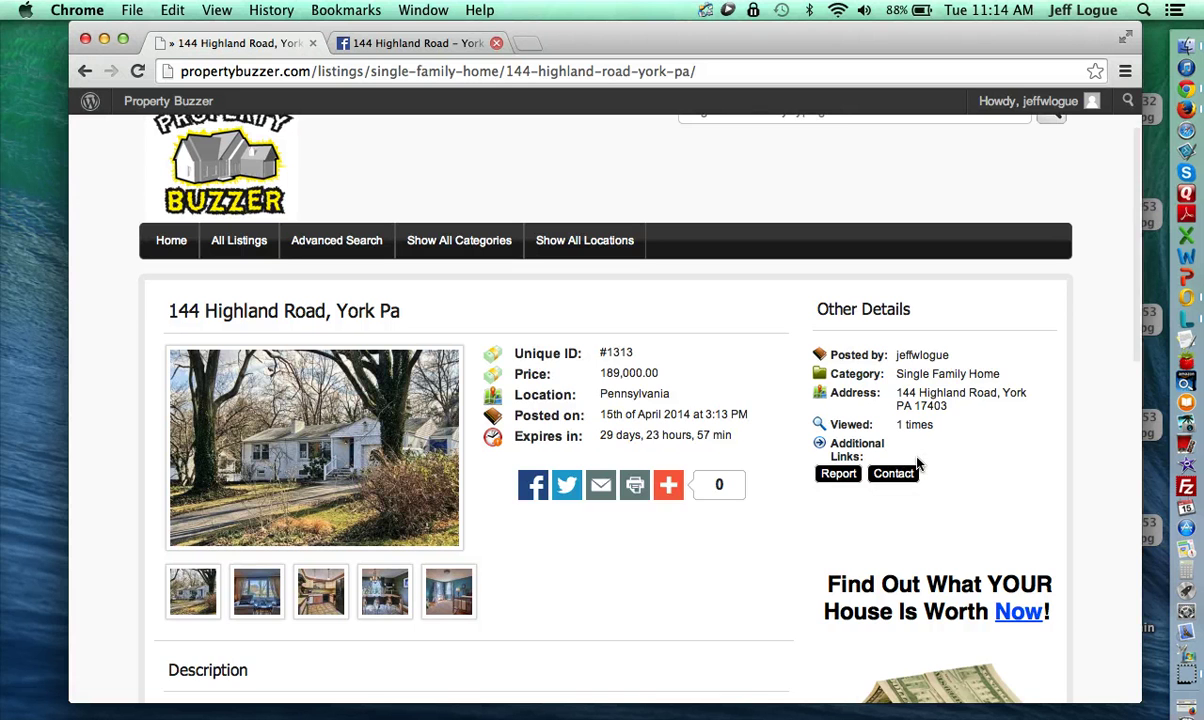
scroll(918, 463, up, 2)
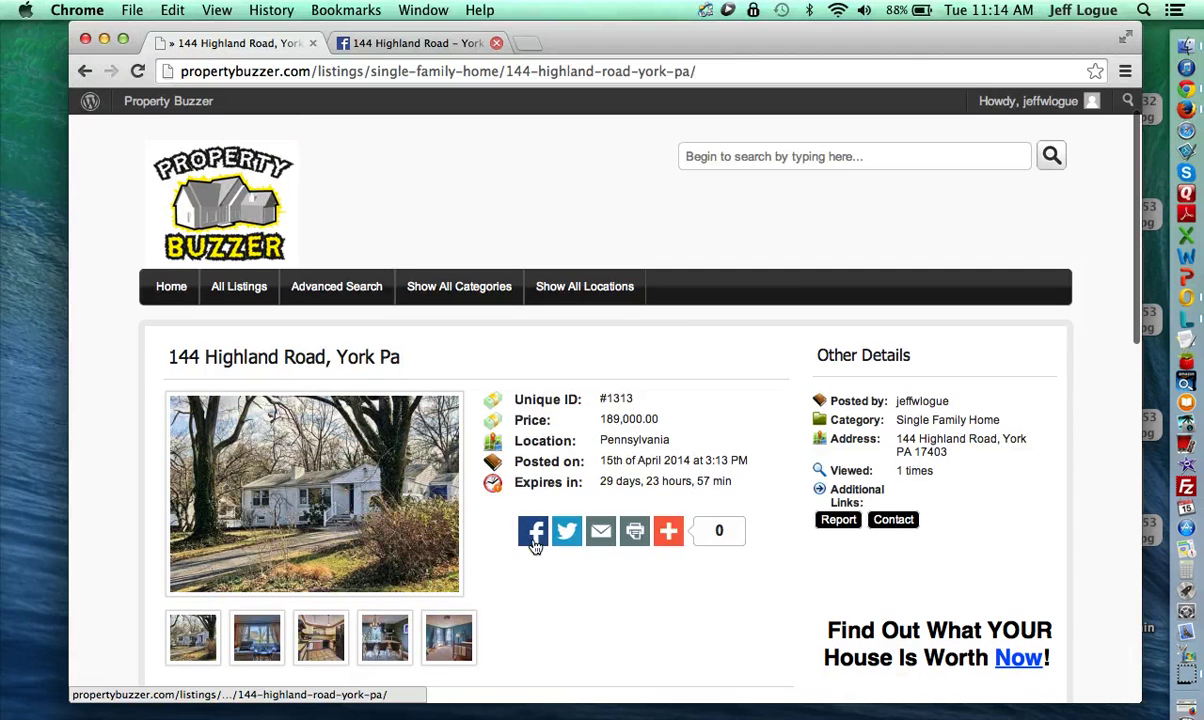
mouse_move(670, 525)
scroll(719, 588, up, 2)
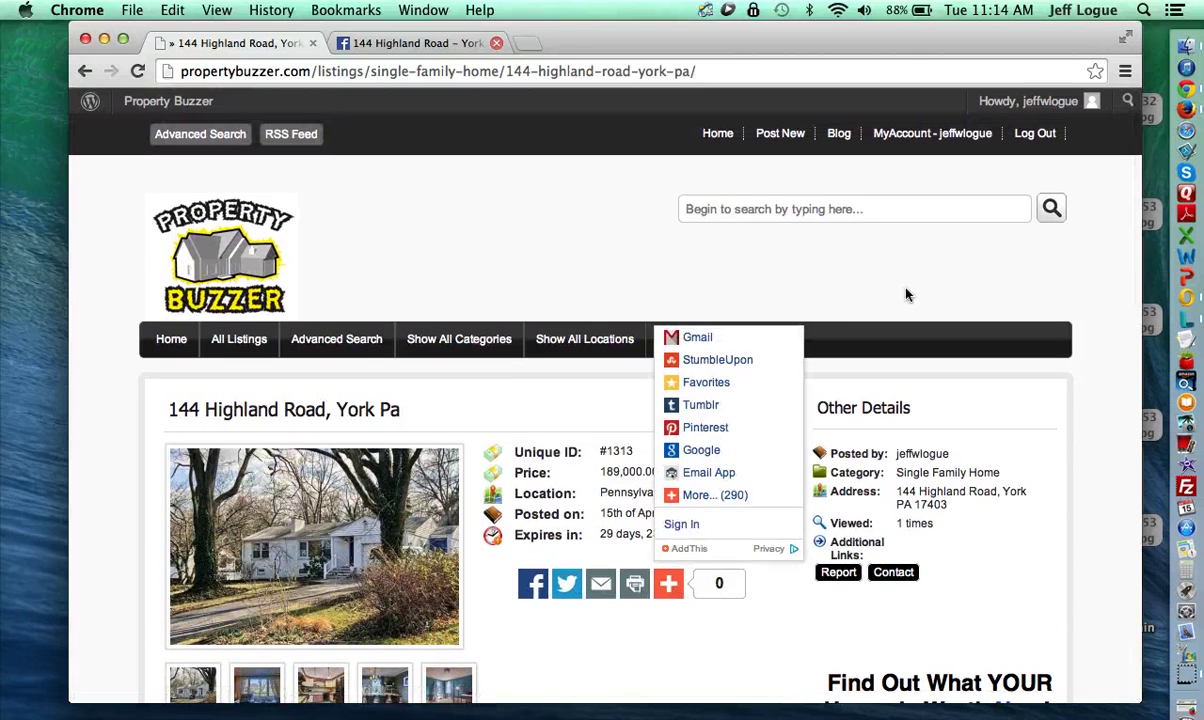
click(904, 148)
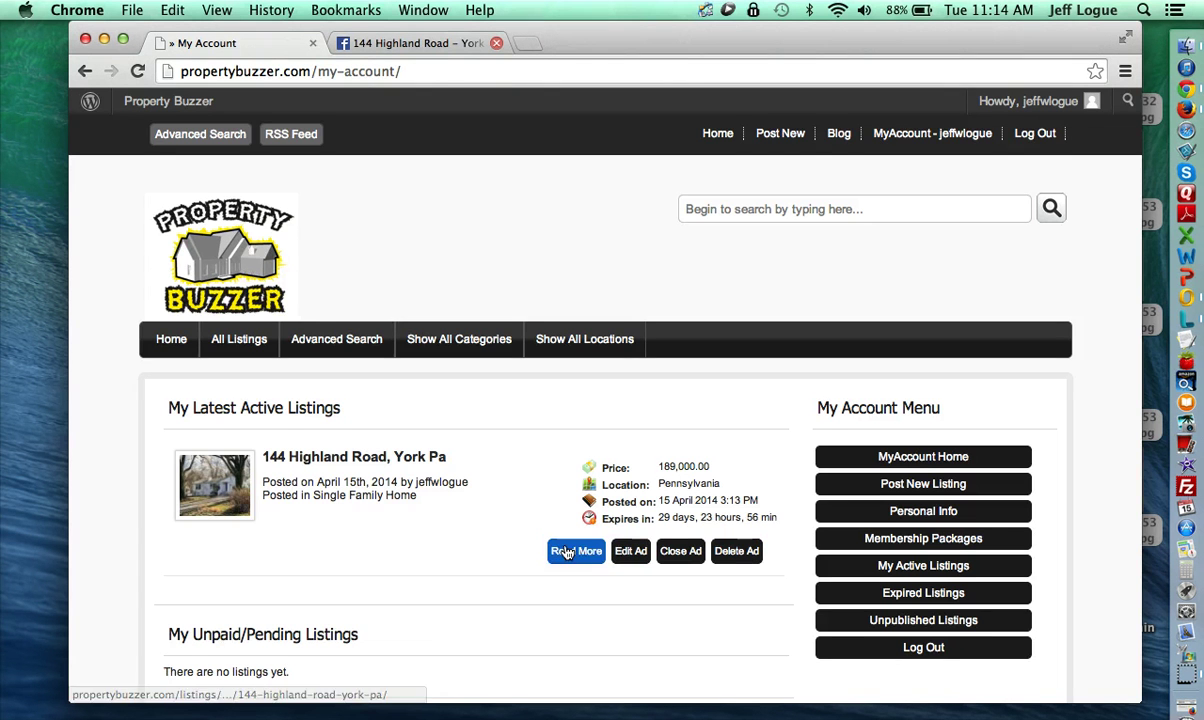
scroll(436, 590, down, 1)
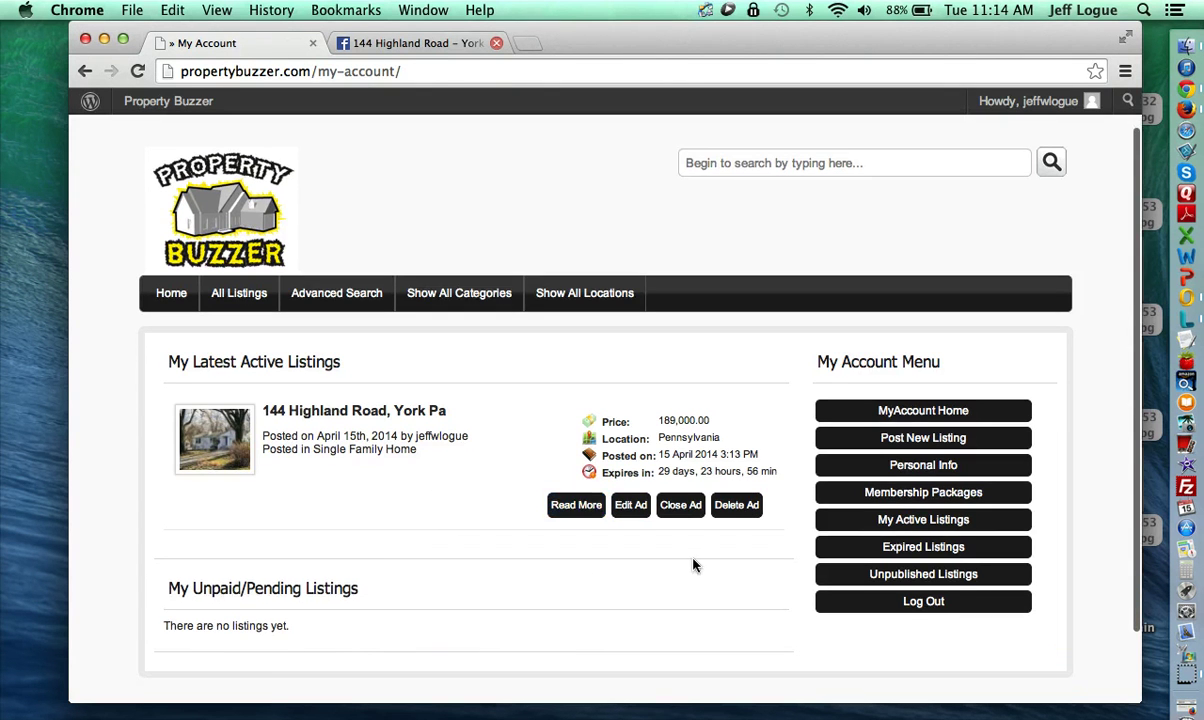
scroll(660, 570, up, 1)
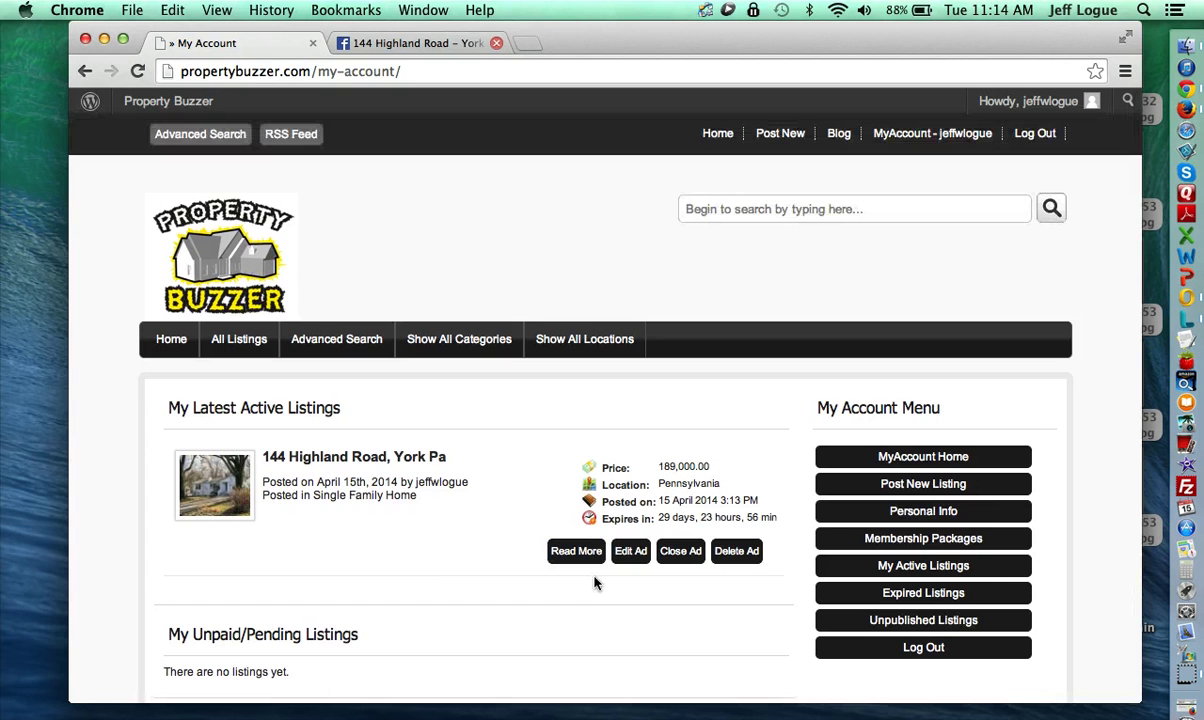